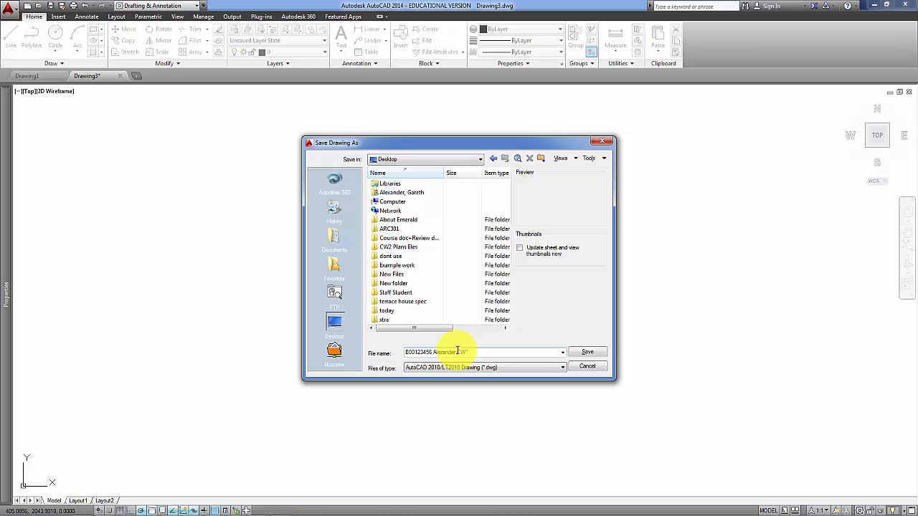
Step: Finish the drawing's file name with CW2 and save it to the desktop
key("BackSpace")
type("2")
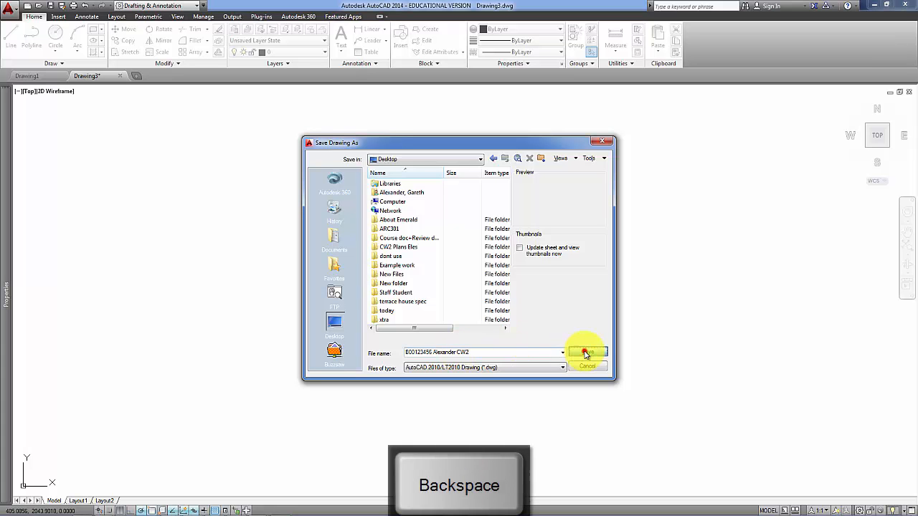
left_click(586, 353)
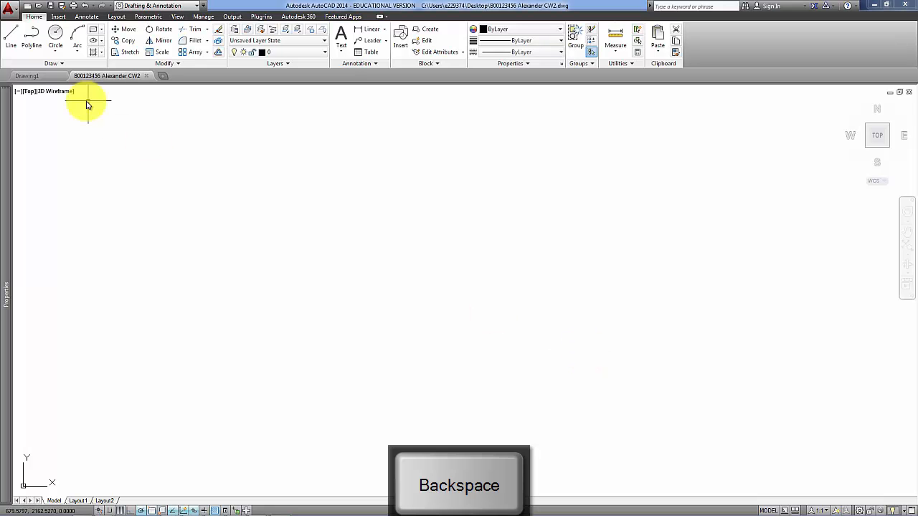
Step: Create a layer named GA Room Layout and set its colour to red
left_click(235, 31)
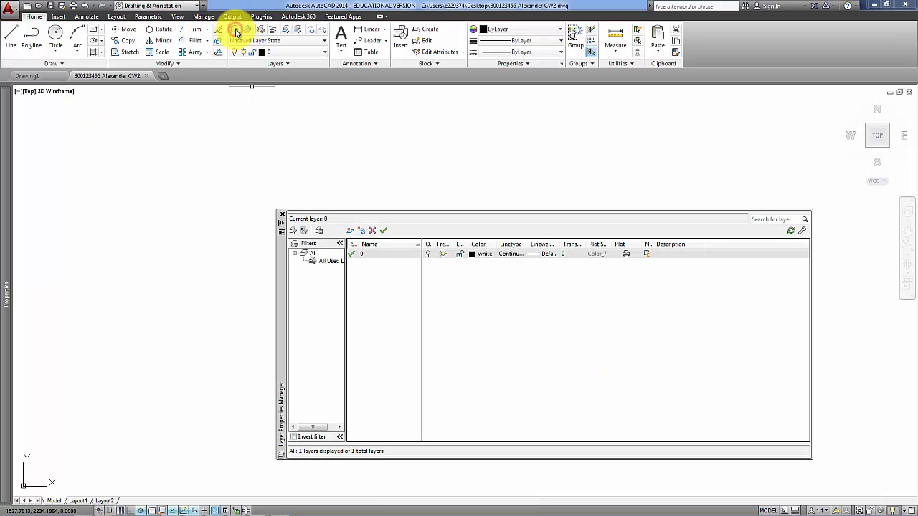
left_click(350, 231)
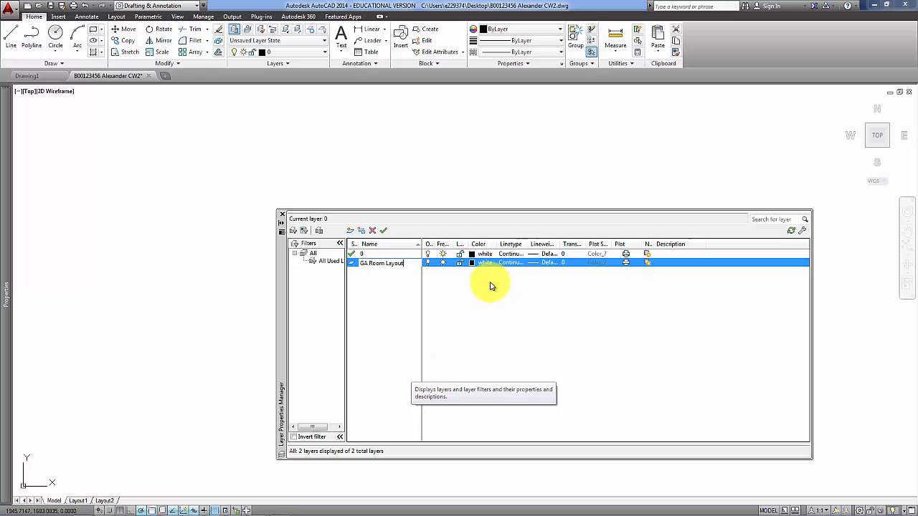
left_click(472, 263)
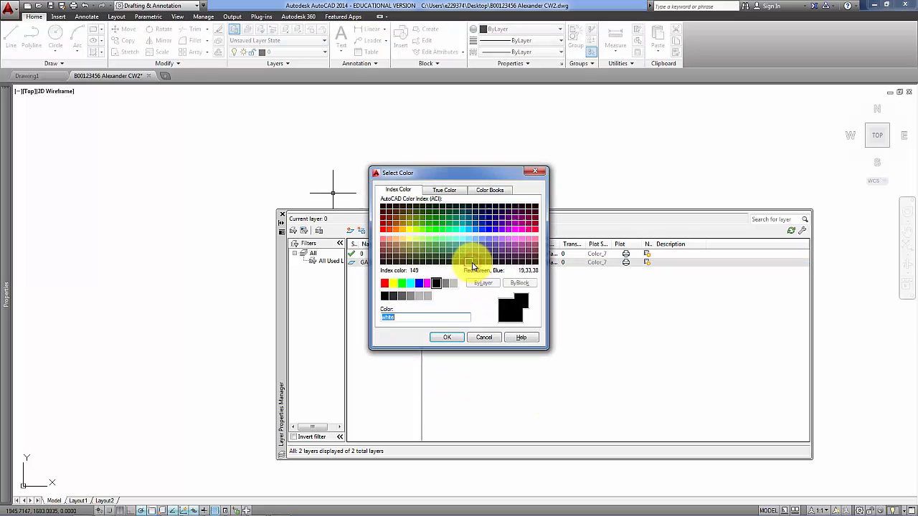
left_click(384, 284)
left_click(449, 337)
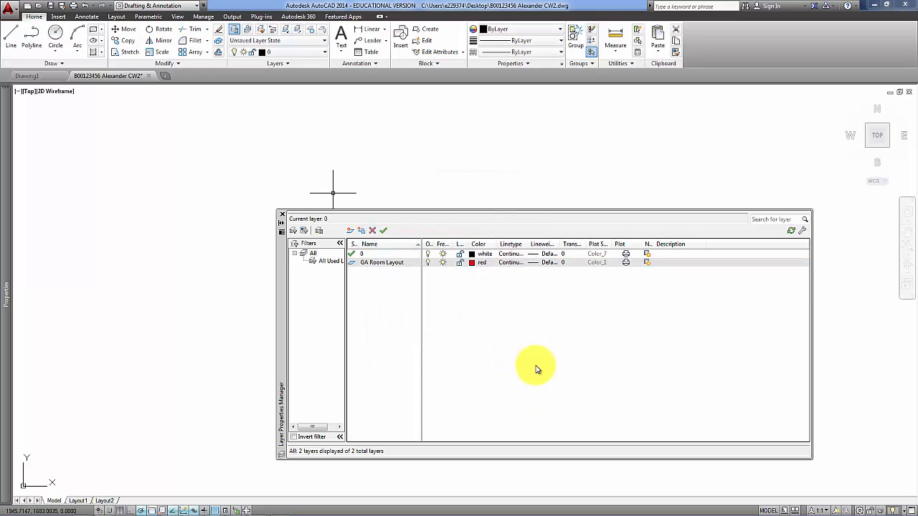
Step: Set the GA Room Layout layer's lineweight to 0.18 mm and make it the current layer
left_click(548, 264)
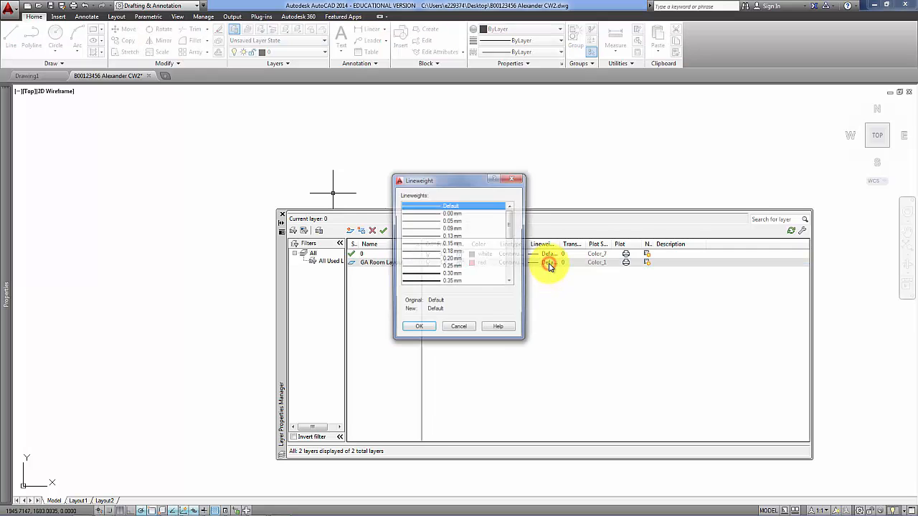
left_click(451, 251)
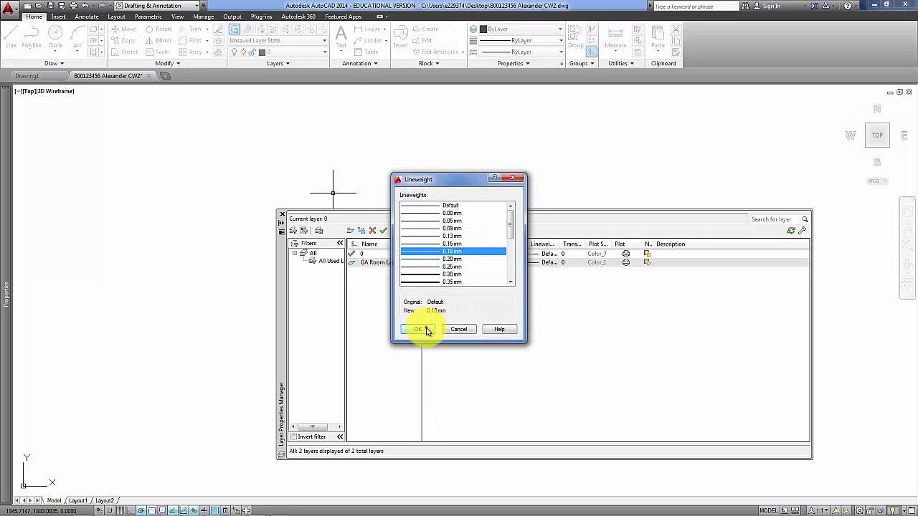
left_click(425, 329)
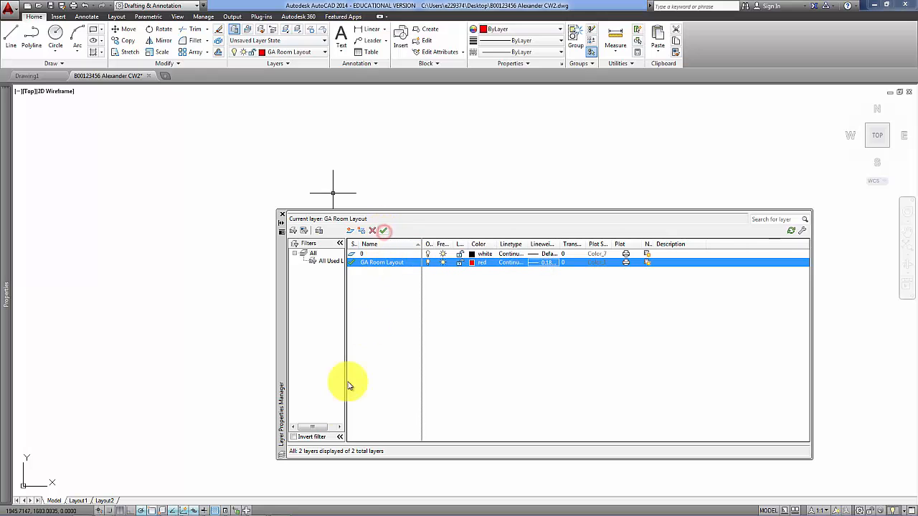
left_click(284, 216)
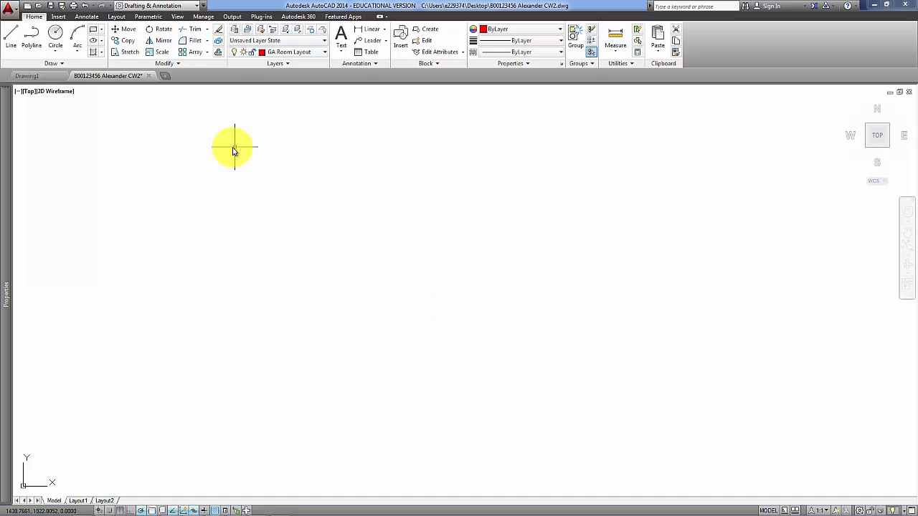
Step: Draw the first room as a rectangle 4500 wide and about half as high near the drawing's origin
left_click(94, 34)
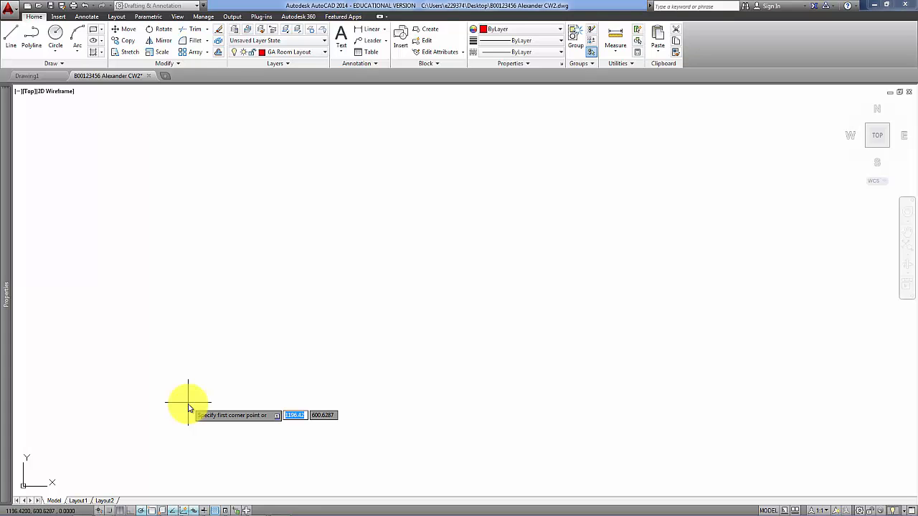
left_click(189, 410)
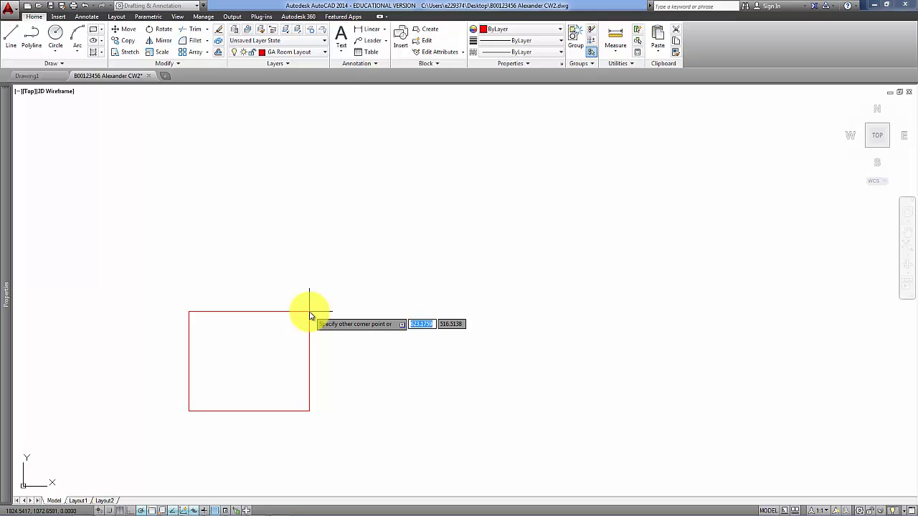
type("4500")
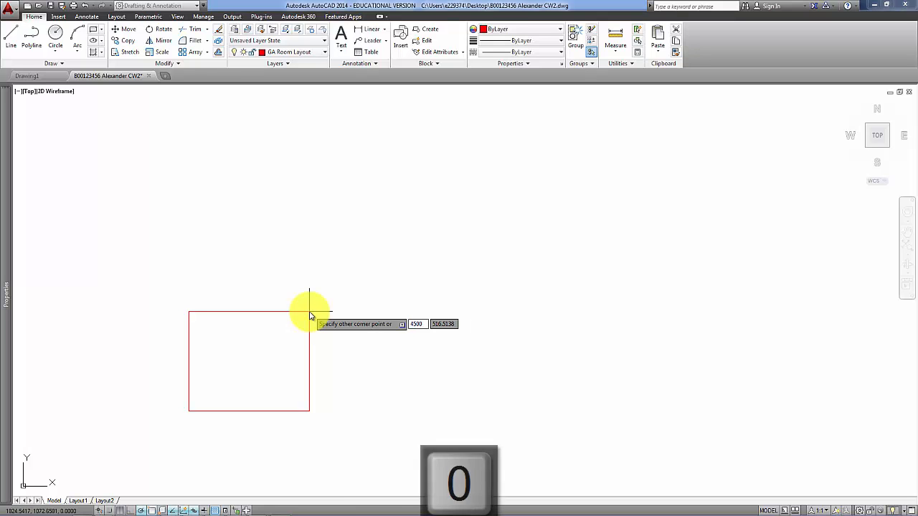
key("Tab")
type("2000")
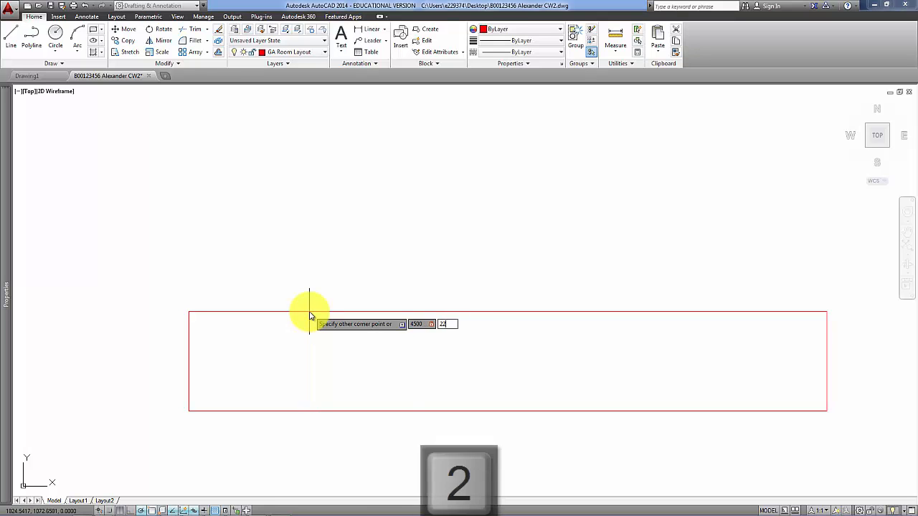
key("Return")
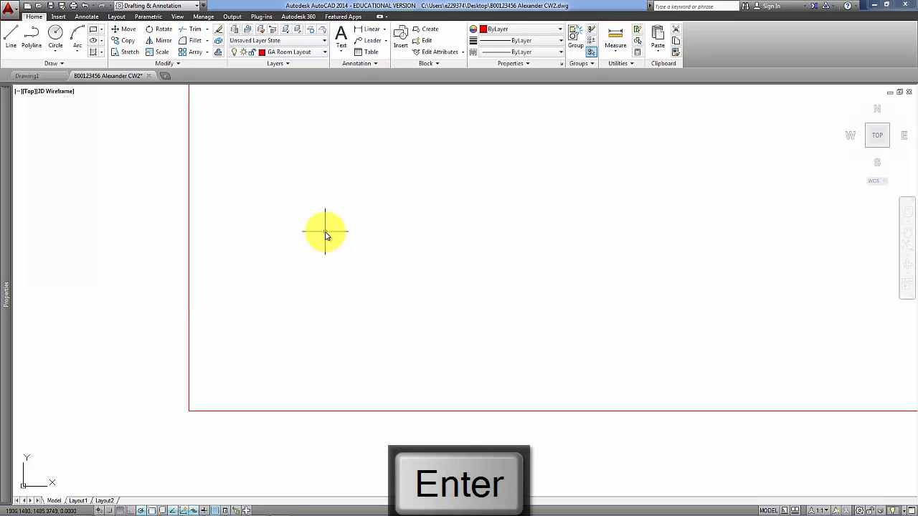
Step: Draw a second room rectangle 4500 wide by 5150 high above the first one
middle_click(364, 241)
middle_click(364, 241)
scroll(363, 241, "down", 1)
scroll(363, 241, "down", 1)
mouse_move(363, 240)
middle_mouse_down()
mouse_move(360, 307)
mouse_move(372, 327)
middle_mouse_up()
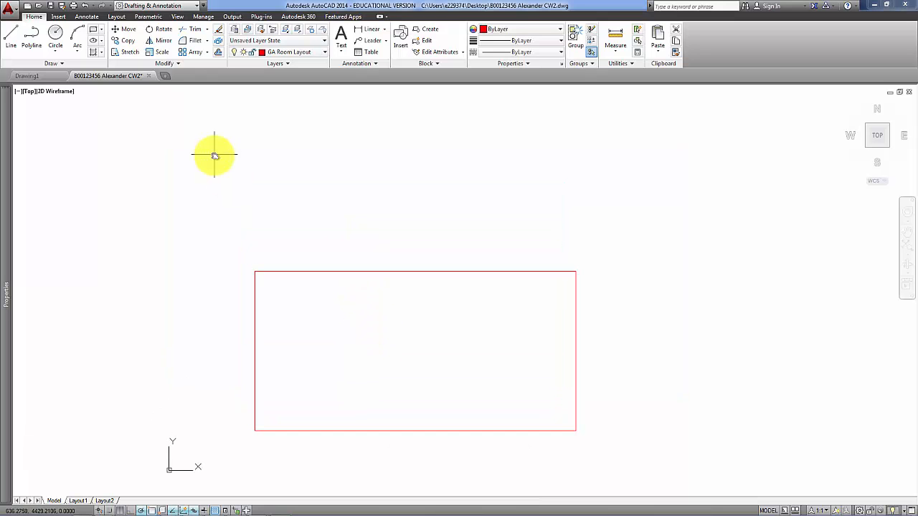
left_click(94, 33)
middle_click_drag(201, 205, 181, 297)
left_click(270, 313)
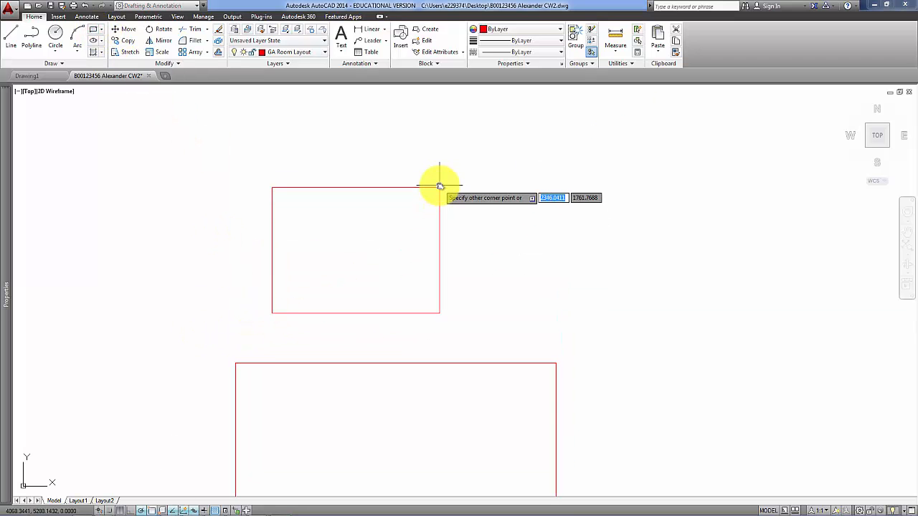
type("4500")
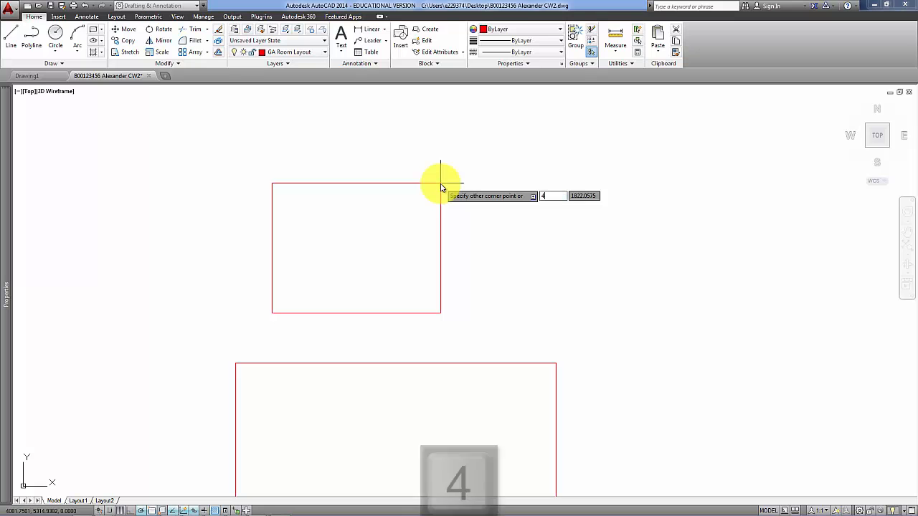
key("Tab")
type("51")
type("0")
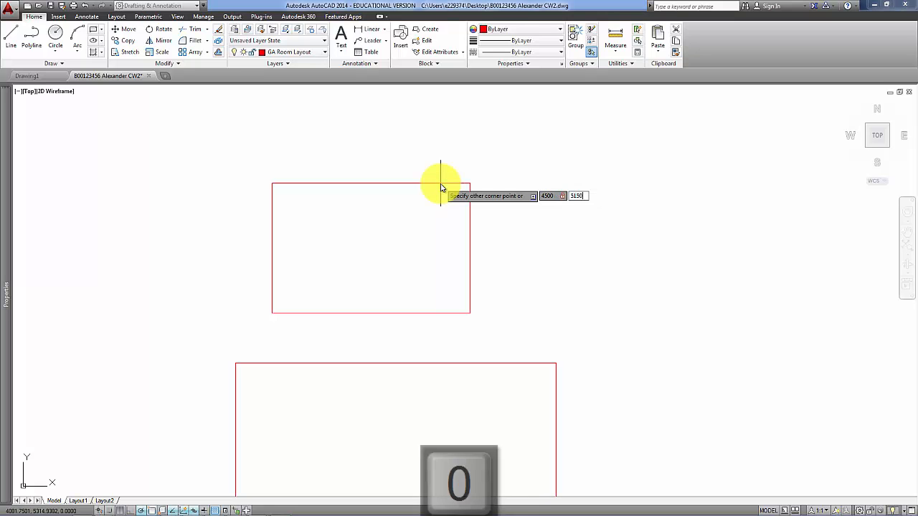
key("Return")
Step: Move the larger rectangle so its lower-left corner meets the upper-left corner of the room below
scroll(441, 227, "down", 1)
scroll(441, 229, "down", 3)
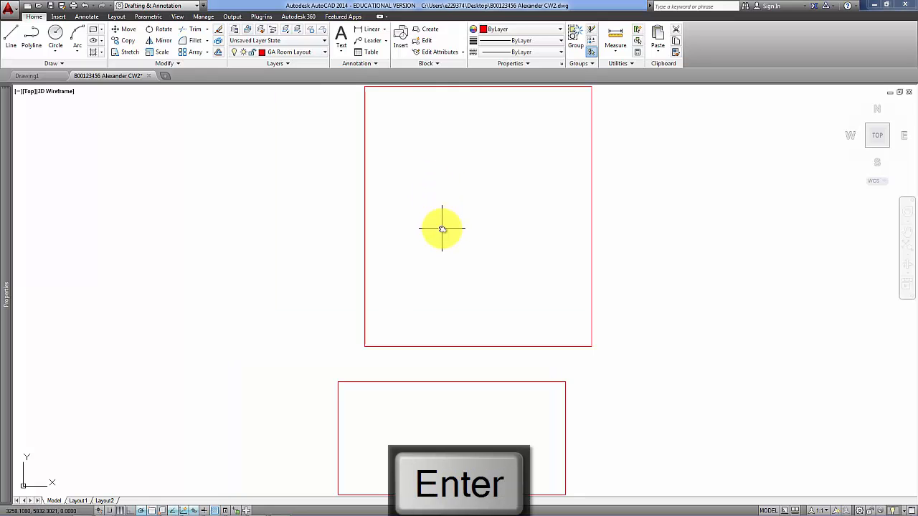
left_click(436, 246)
left_click(385, 234)
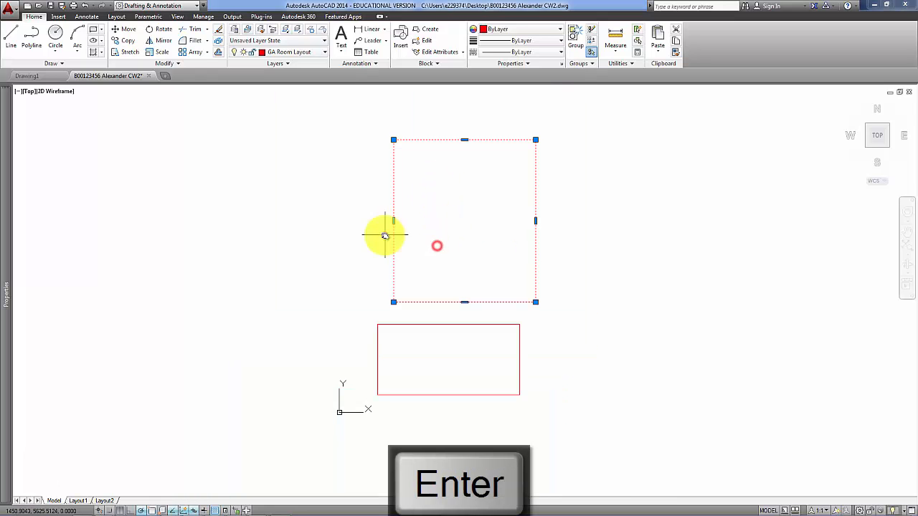
left_click(125, 31)
scroll(414, 338, "up", 4)
left_click(385, 248)
left_click(344, 303)
Step: Move the larger room rectangle straight up by 100 to leave a wall gap between the two rooms
left_click(384, 275)
left_click(372, 237)
left_click(318, 219)
left_click(127, 31)
left_click(266, 247)
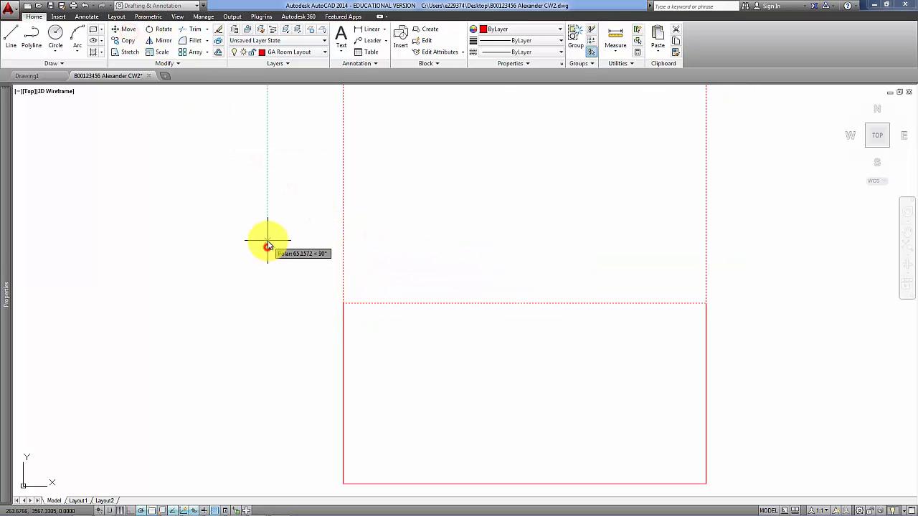
type("100")
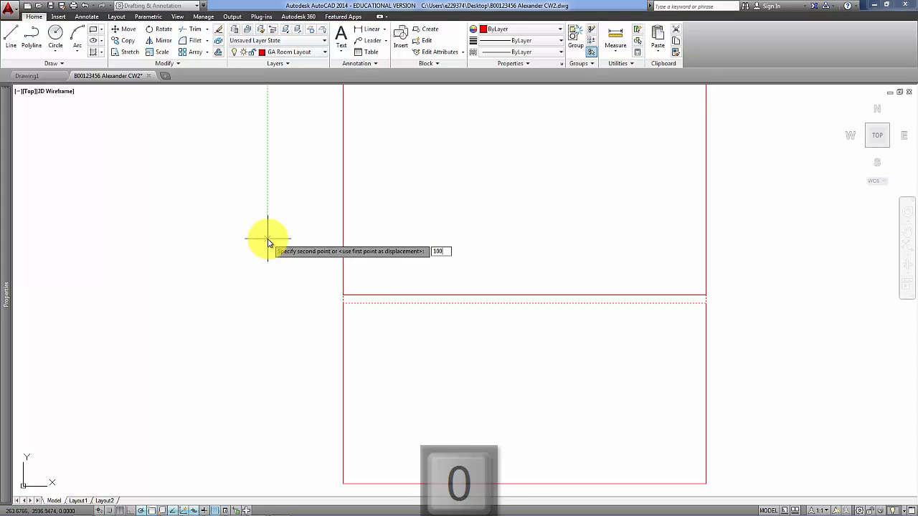
key("Return")
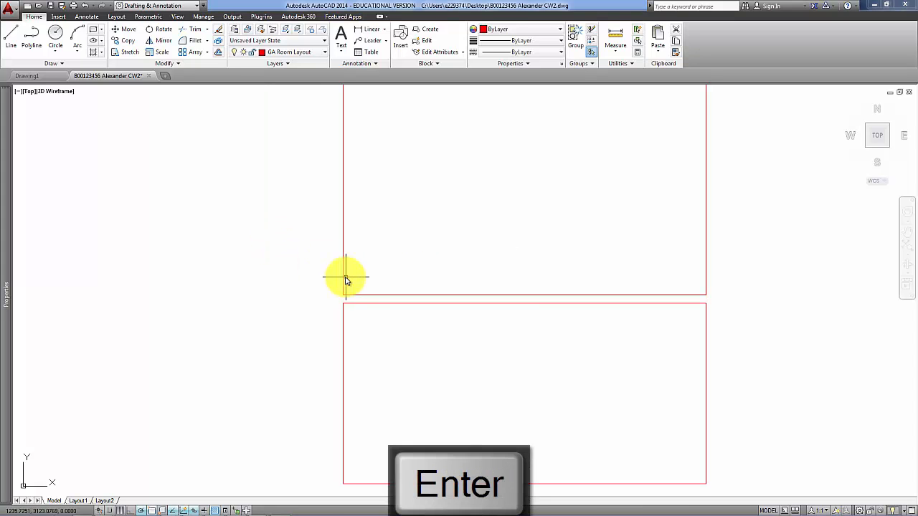
Step: Draw a horizontal guide line 100 long to the right from the lower room's bottom-right corner
scroll(460, 289, "down", 2)
middle_click_drag(506, 262, 411, 325)
middle_click_drag(451, 286, 400, 317)
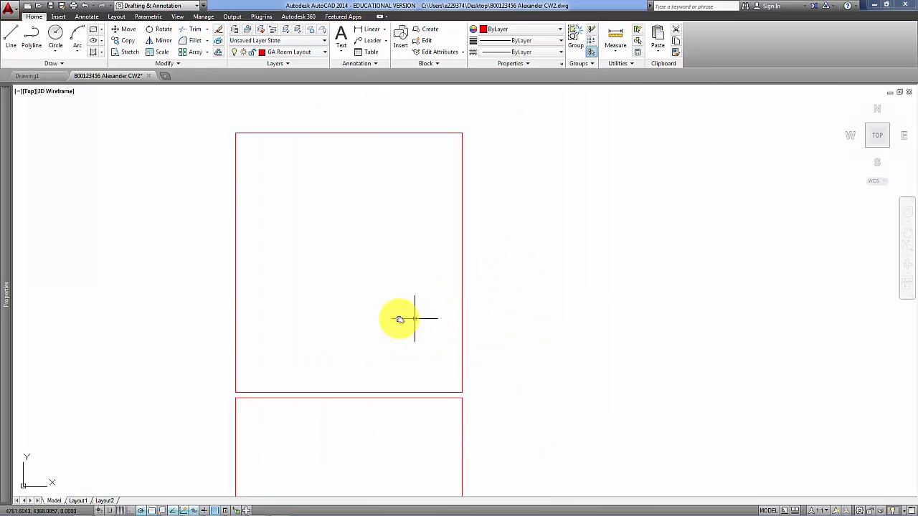
middle_click_drag(542, 231, 440, 272)
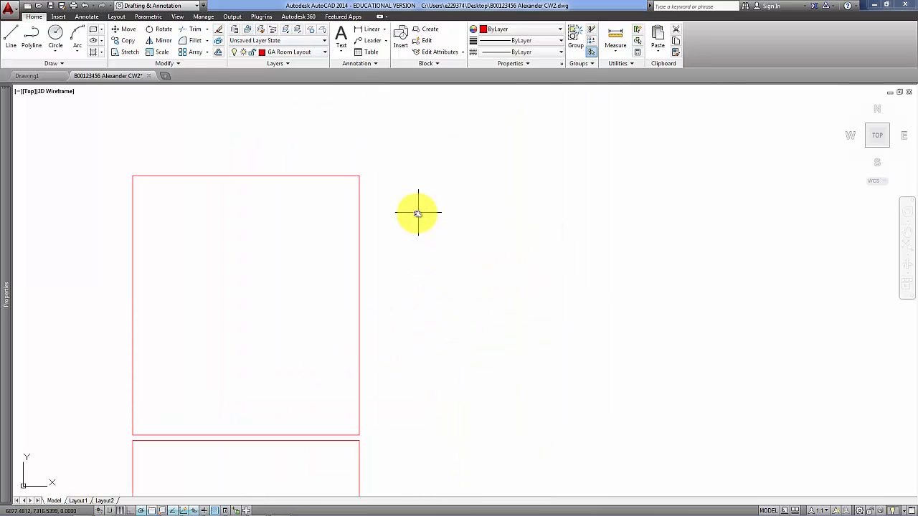
middle_click_drag(481, 342, 492, 246)
scroll(409, 389, "up", 2)
left_click(10, 34)
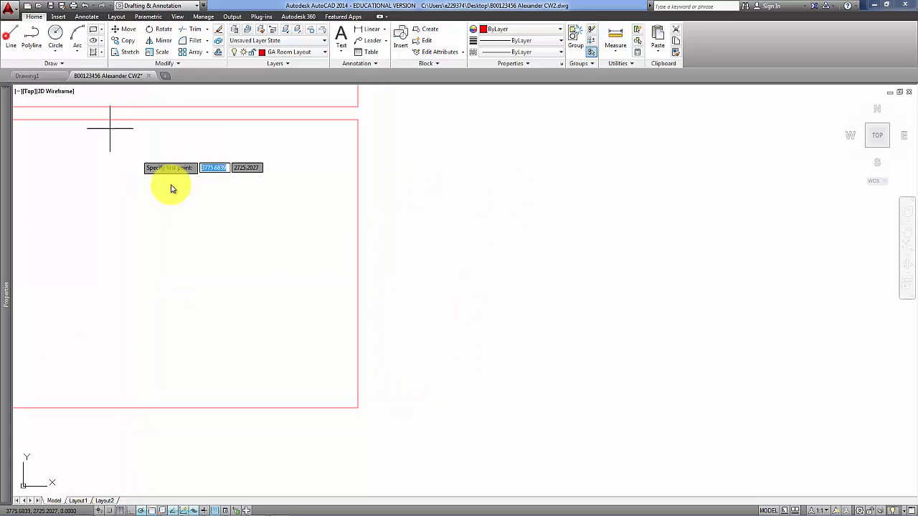
left_click(354, 409)
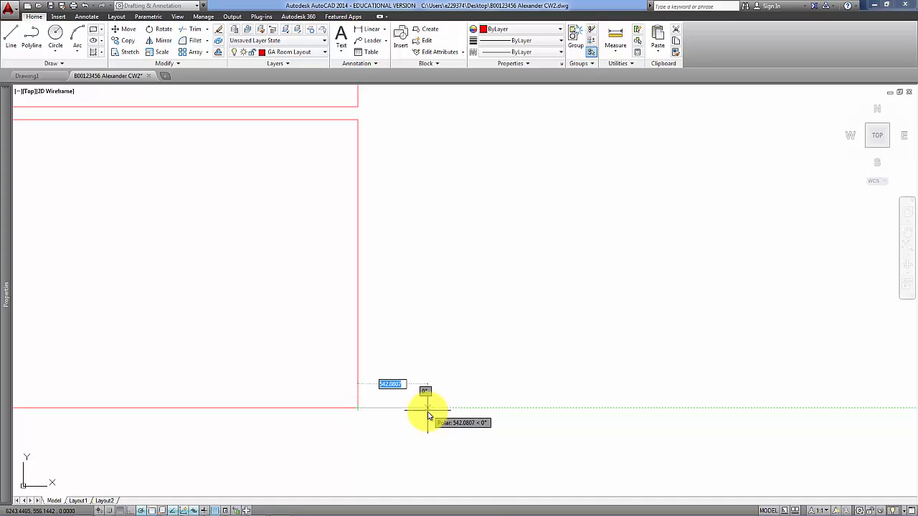
type("100")
key("Return")
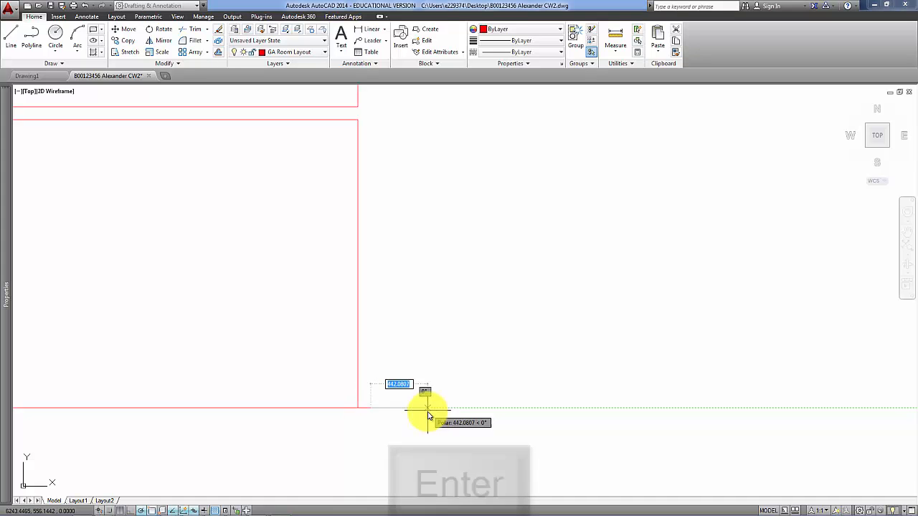
key("Return")
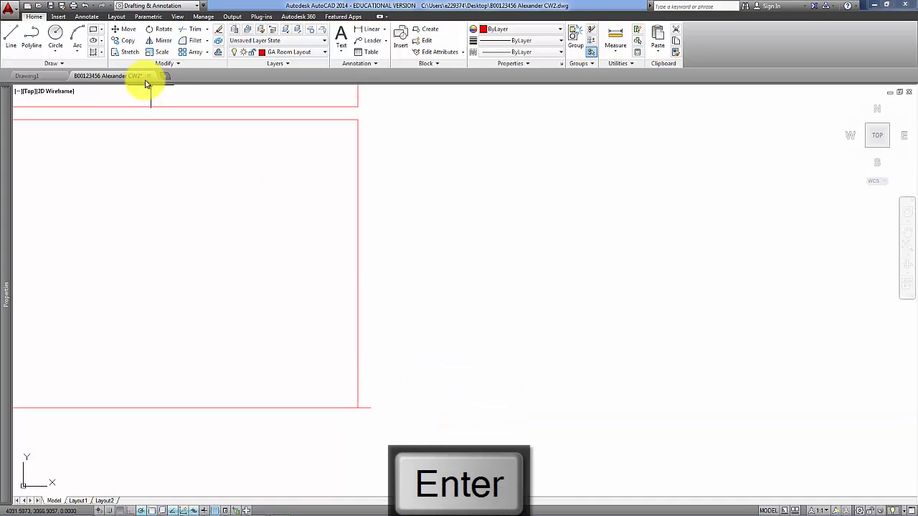
Step: Draw a rectangle 1140 wide by 1600 high up and to the right from the guide line's free end
left_click(93, 29)
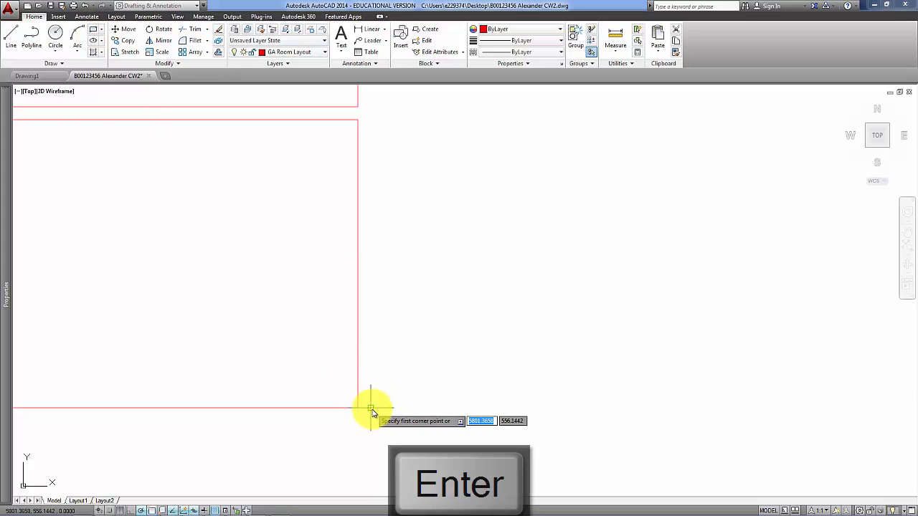
left_click(370, 408)
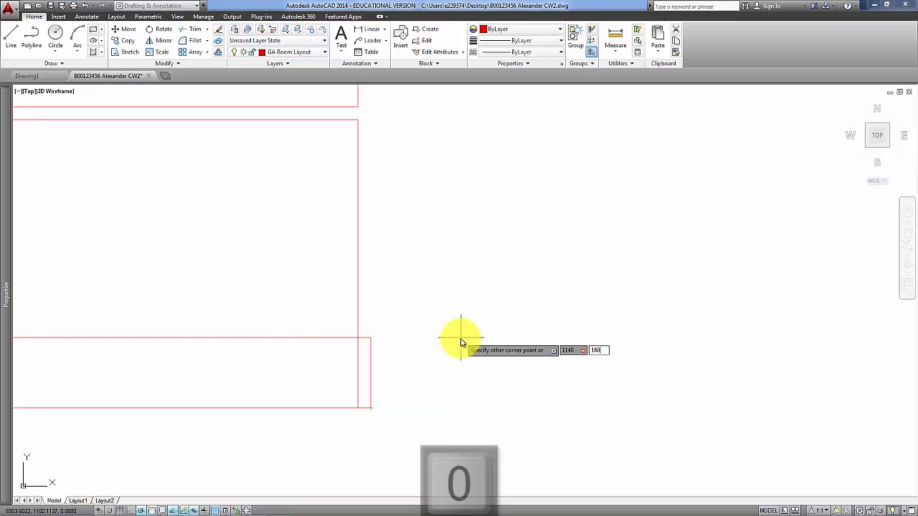
key("Return")
Step: Delete the short guide line between the lower room and the small rectangle
left_click(327, 393)
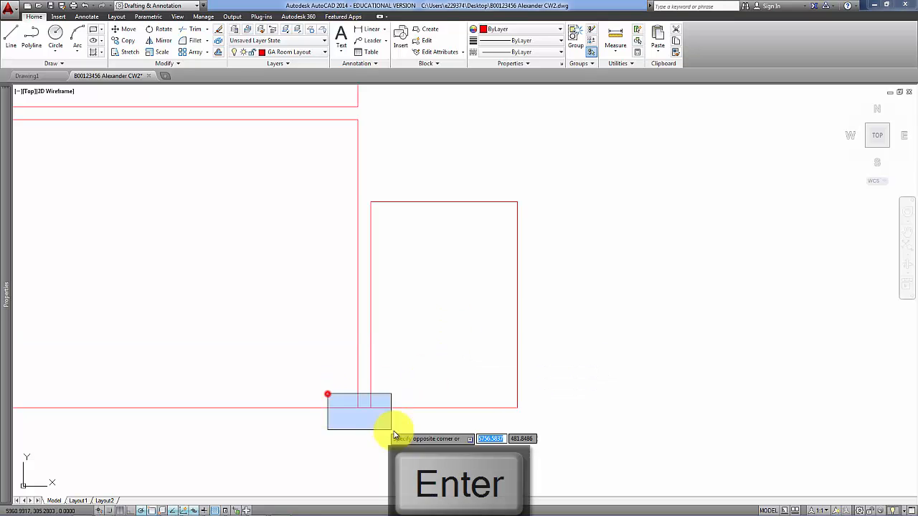
left_click(397, 432)
key("Delete")
scroll(426, 385, "down", 2)
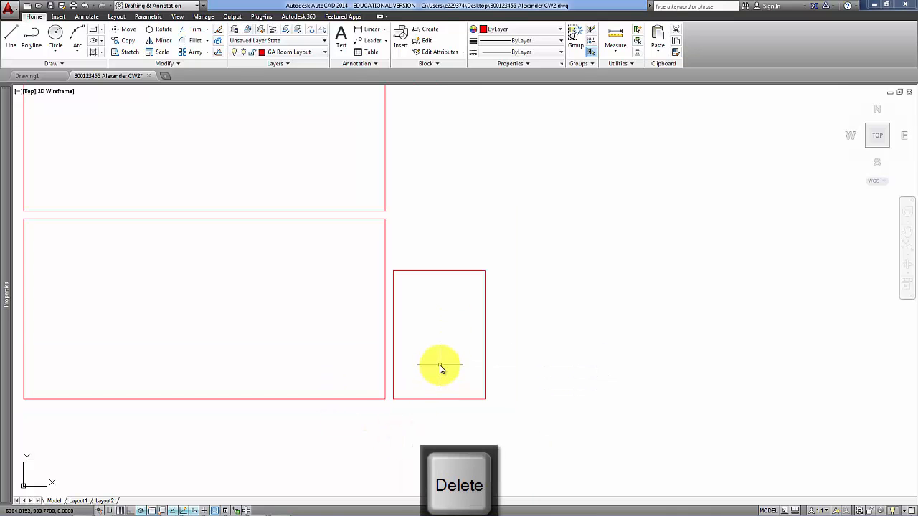
middle_click_drag(456, 356, 431, 410)
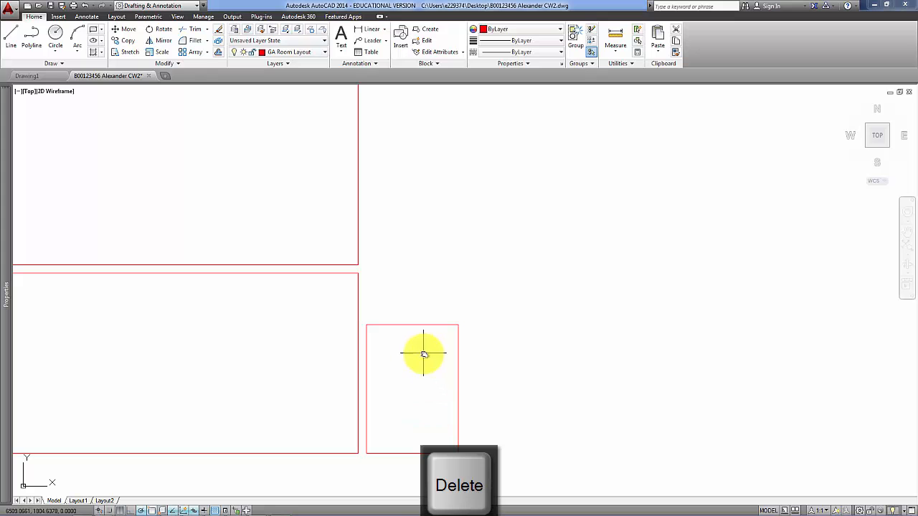
Step: Draw a rectangle 1140 wide by 2000 high, starting 100 directly above the small rectangle's top-left corner
scroll(410, 350, "up", 2)
middle_click_drag(410, 350, 384, 406)
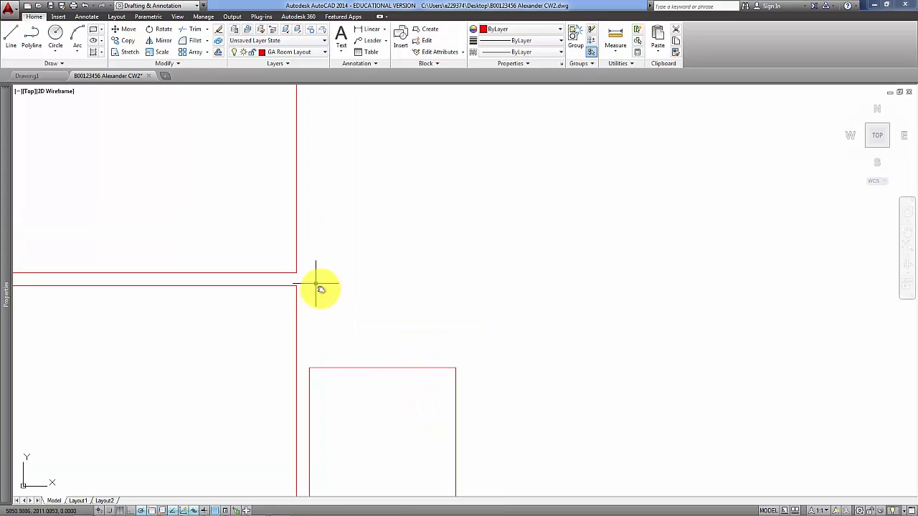
left_click(96, 33)
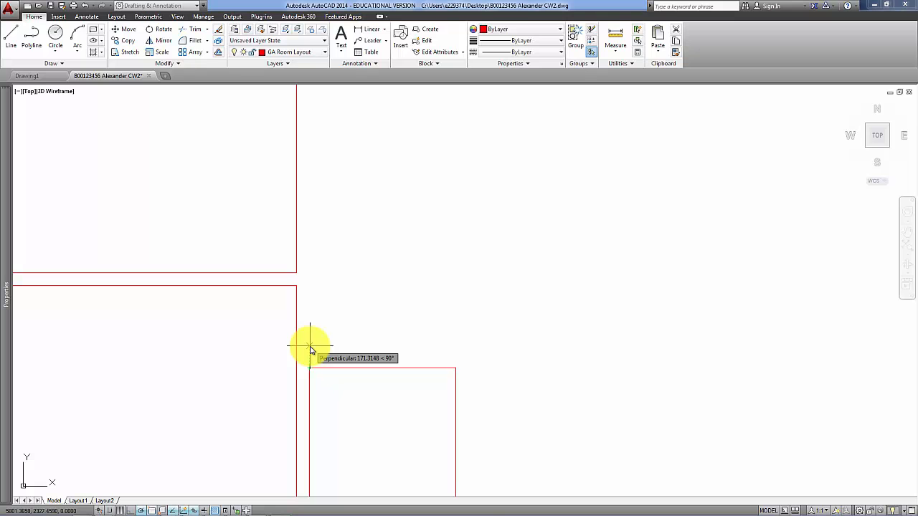
type("100")
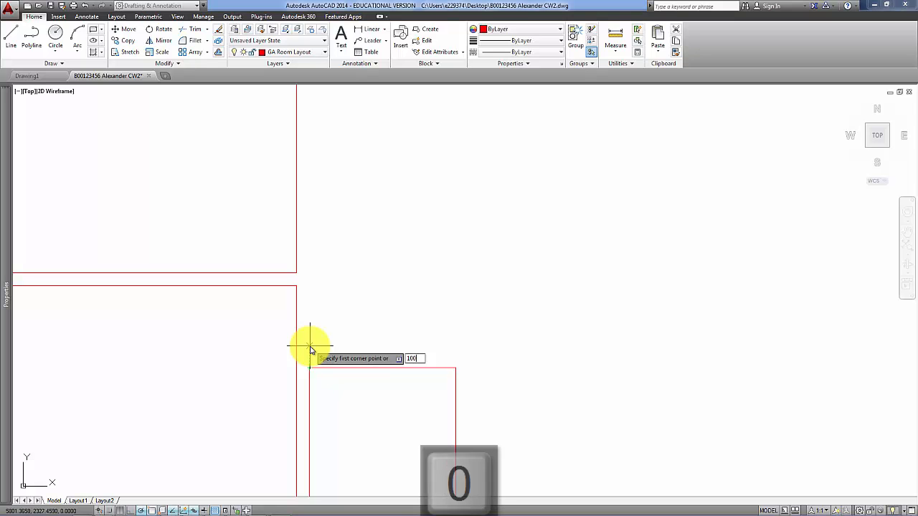
key("Return")
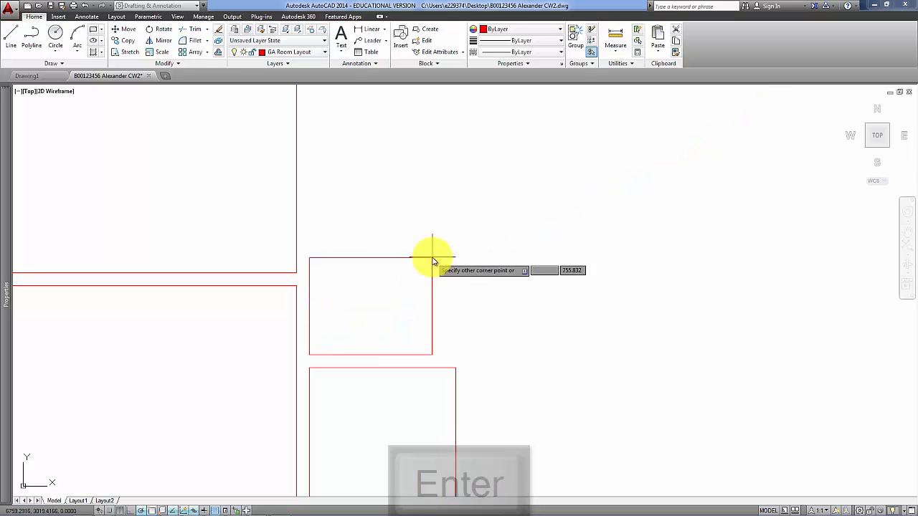
type("1140")
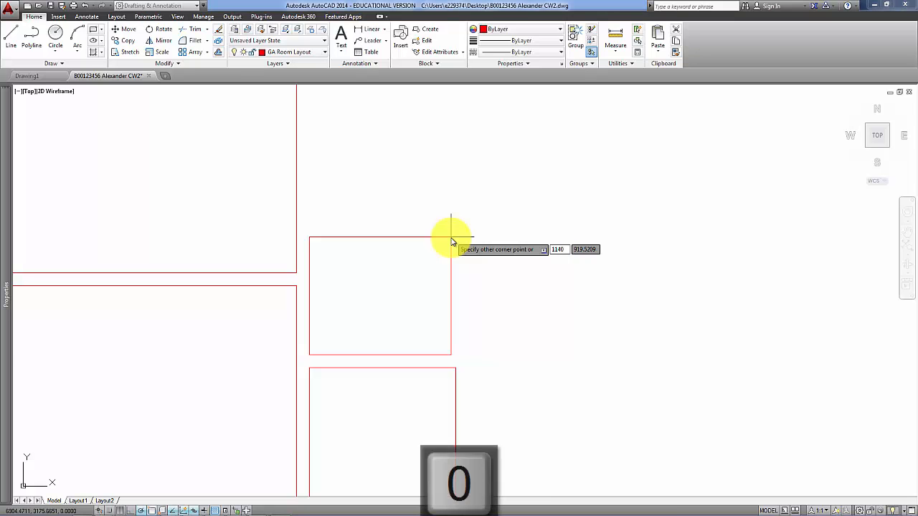
key("Tab")
type("200")
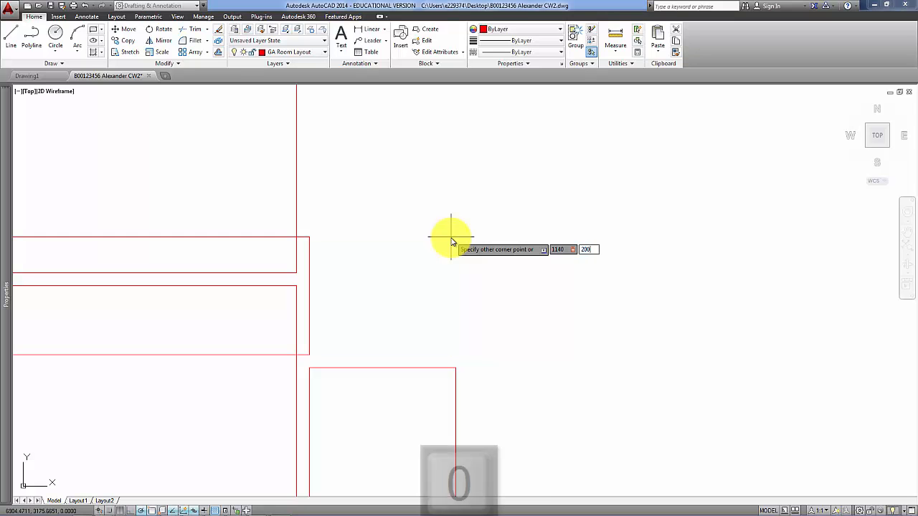
key("Return")
scroll(452, 242, "down", 4)
middle_click_drag(452, 242, 399, 328)
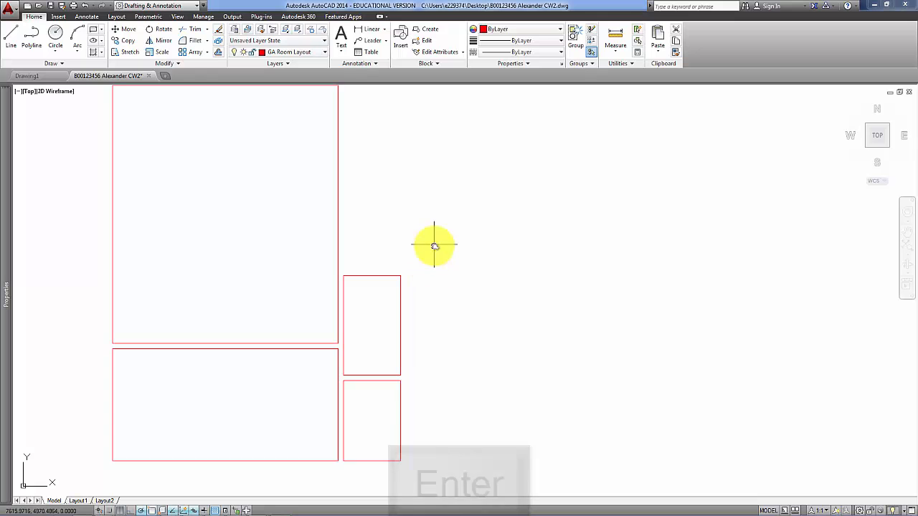
Step: Start a polyline 100 to the right of the large upper room's top-right corner and draw a horizontal segment 2440 long to the right
mouse_move(445, 240)
middle_mouse_down()
mouse_move(404, 322)
mouse_move(404, 214)
middle_mouse_up()
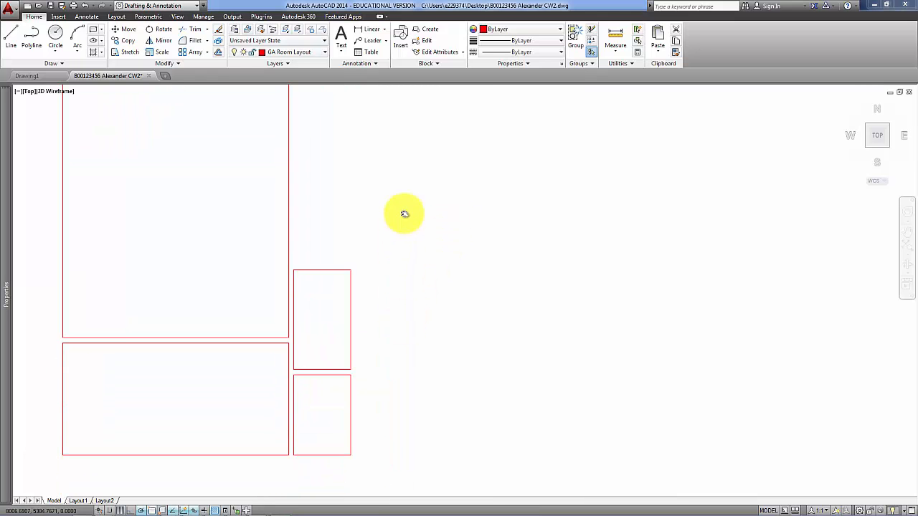
middle_click_drag(404, 214, 383, 289)
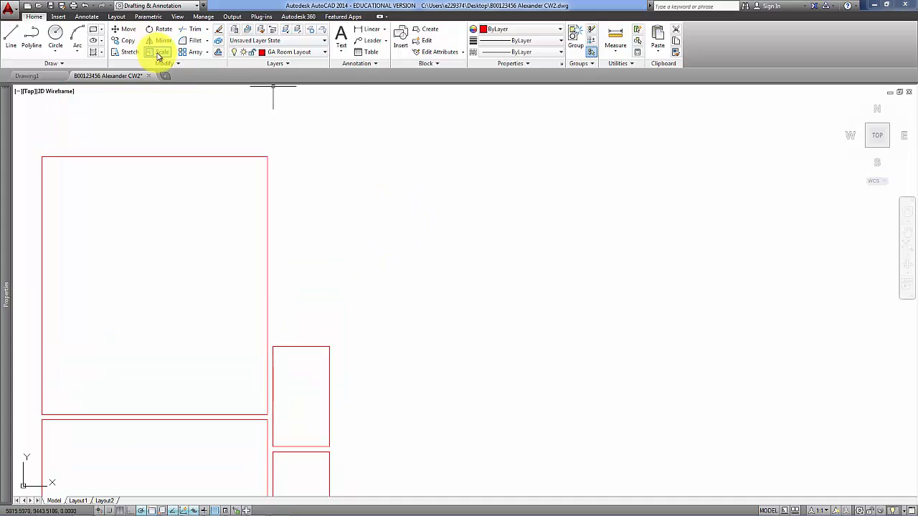
left_click(32, 43)
scroll(307, 168, "up", 4)
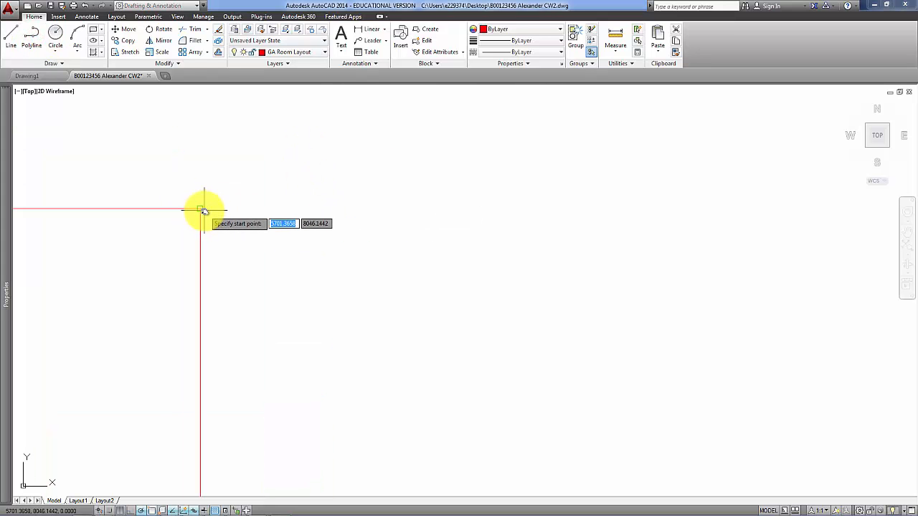
left_click(201, 210)
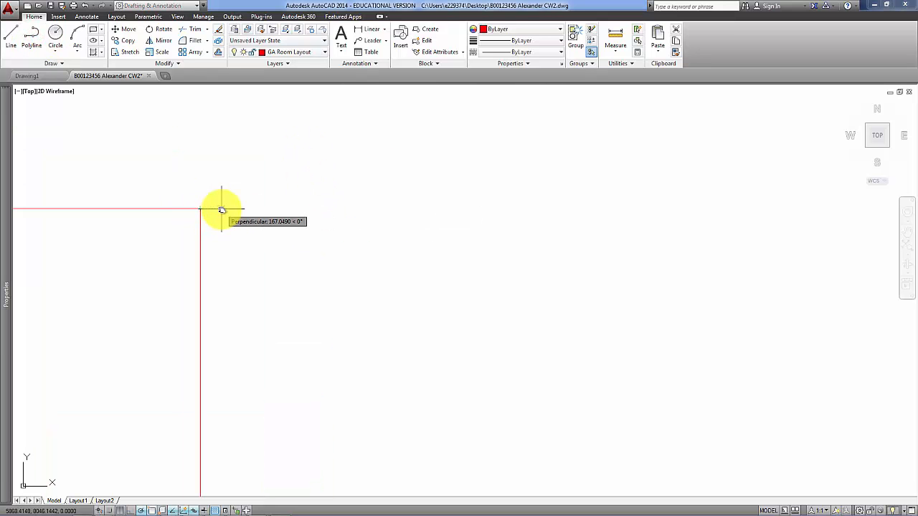
type("100")
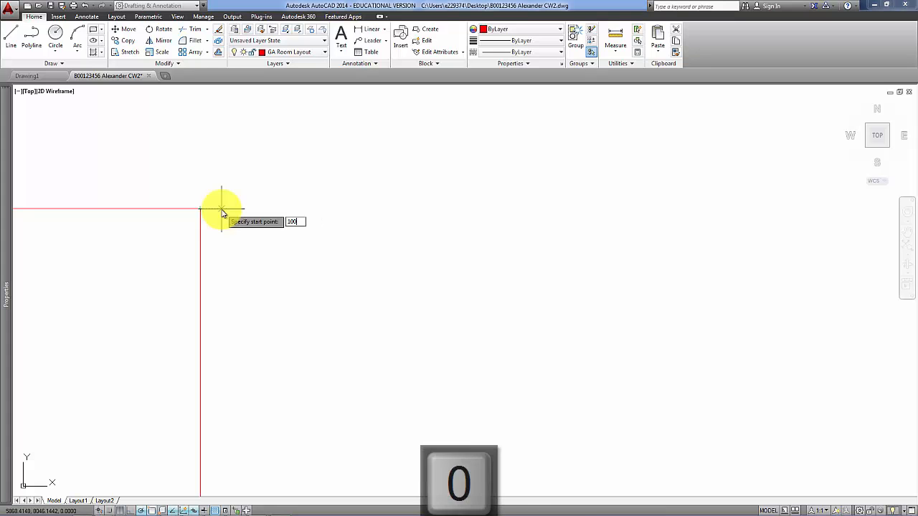
key("Return")
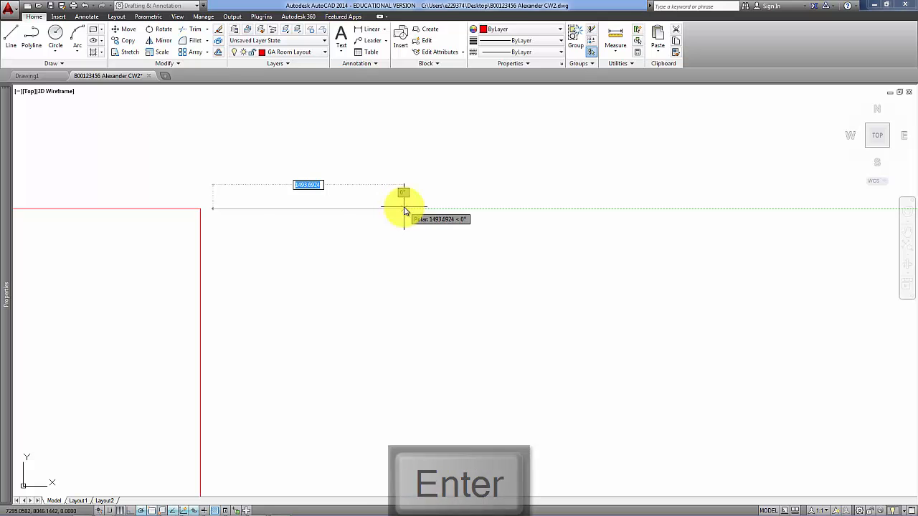
type("2400")
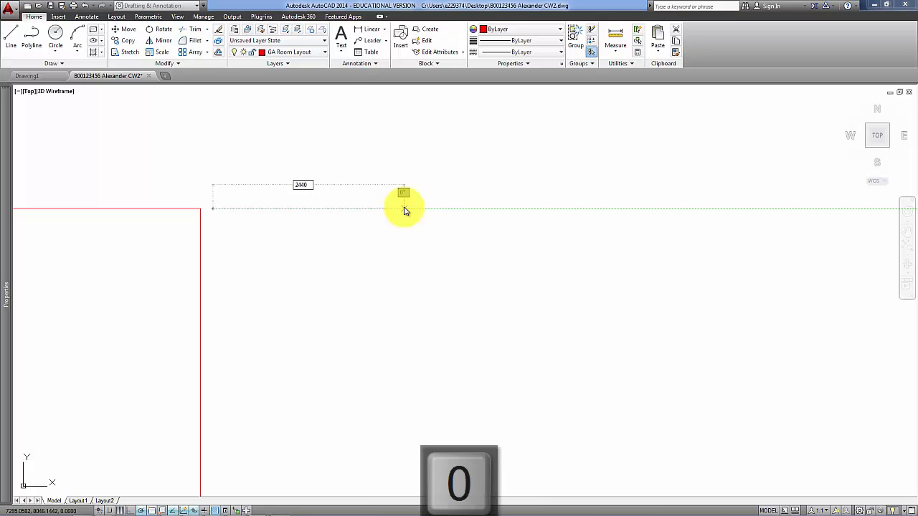
key("Return")
Step: Continue the polyline with a segment 2320 straight down and one 1170 to the left
scroll(485, 266, "down", 3)
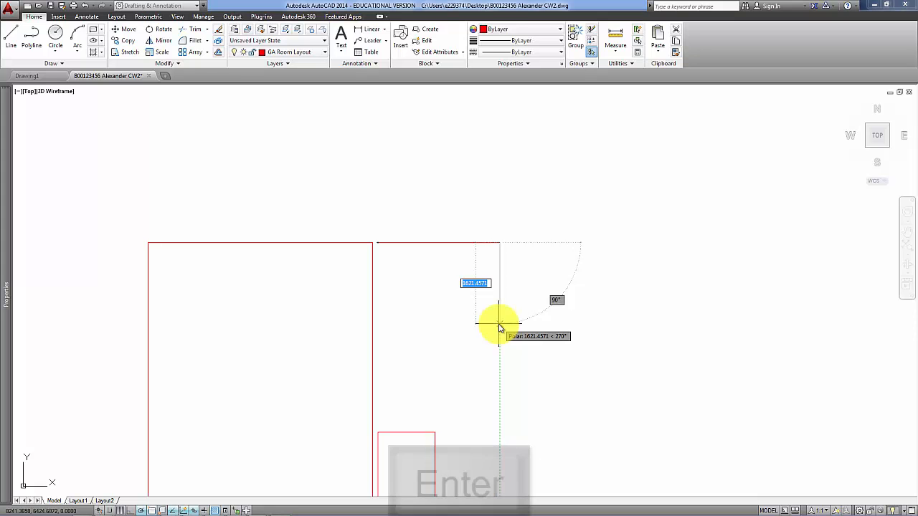
type("232")
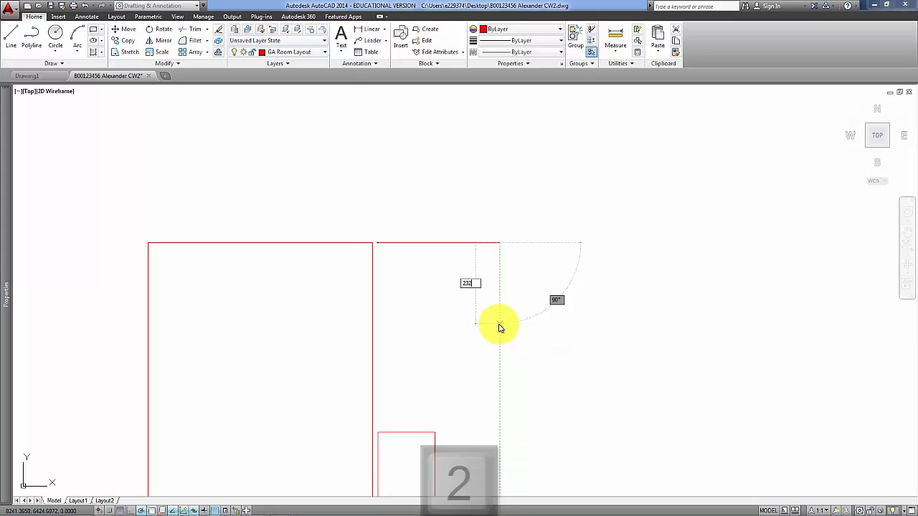
type("0")
key("Return")
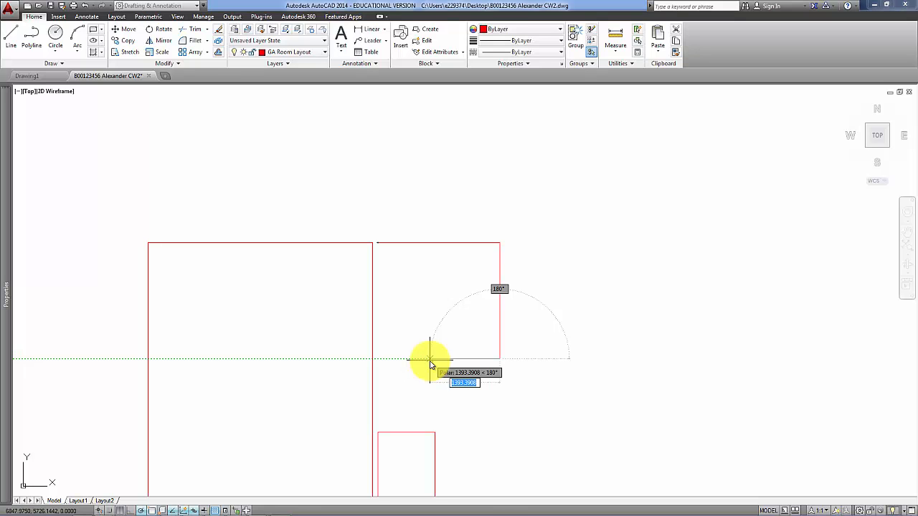
type("1170")
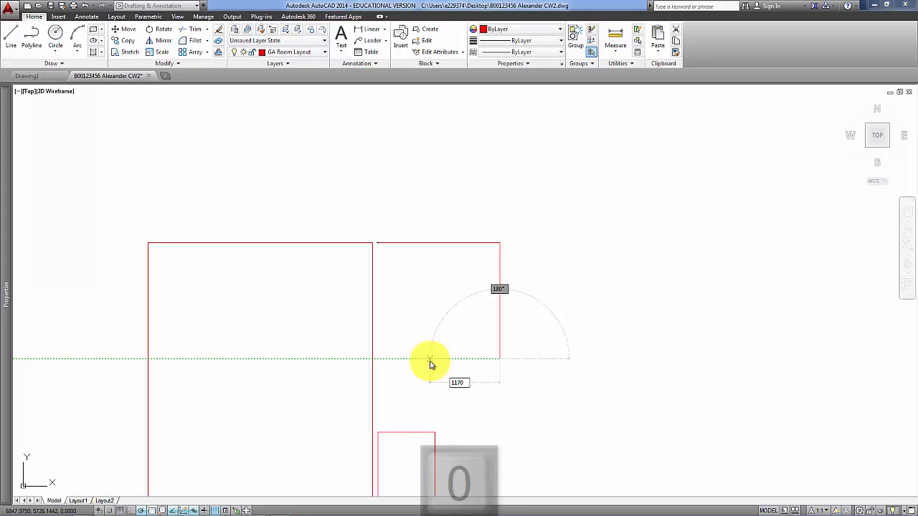
key("Return")
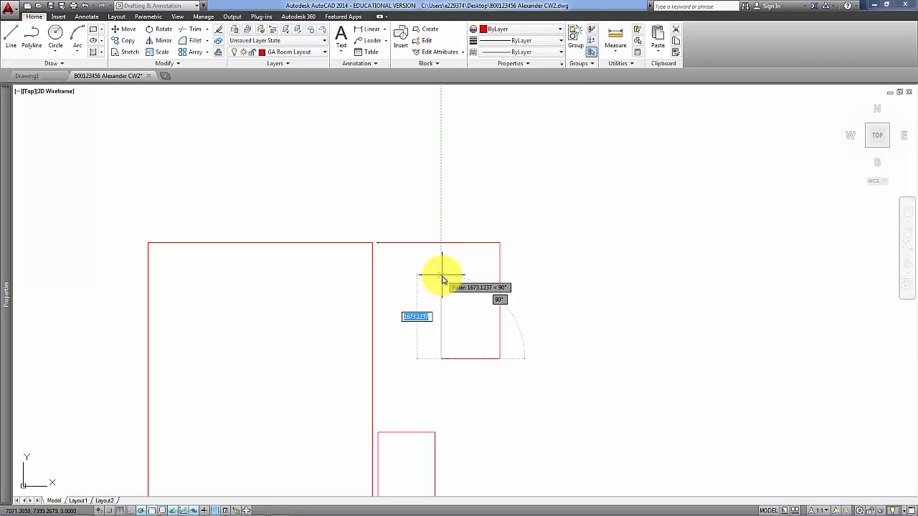
Step: Draw the polyline 1320 upward, left until aligned with its start point, and back up to the start to finish the L-shaped room
type("1320")
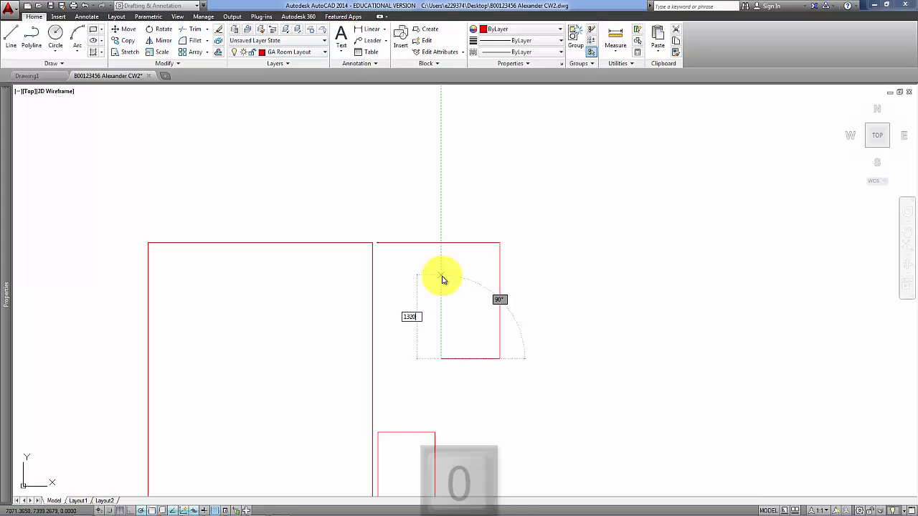
key("Return")
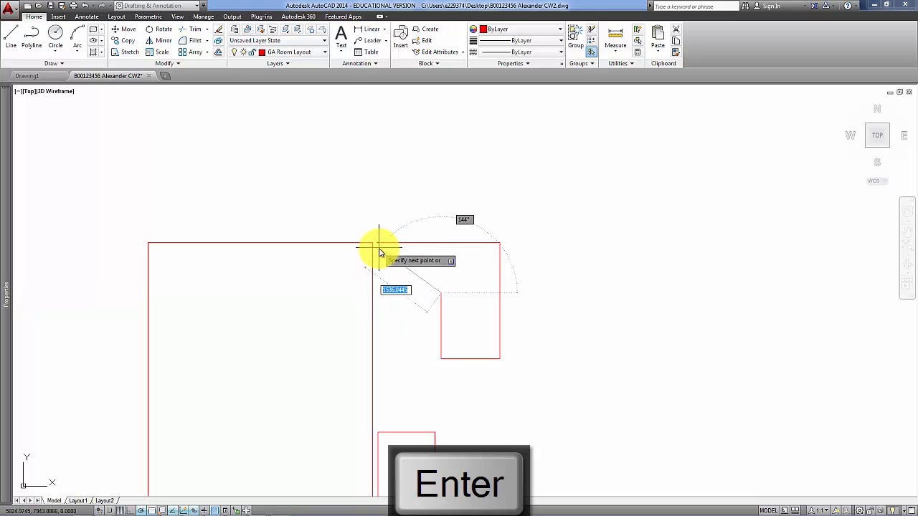
left_click(379, 293)
left_click(378, 246)
key("Return")
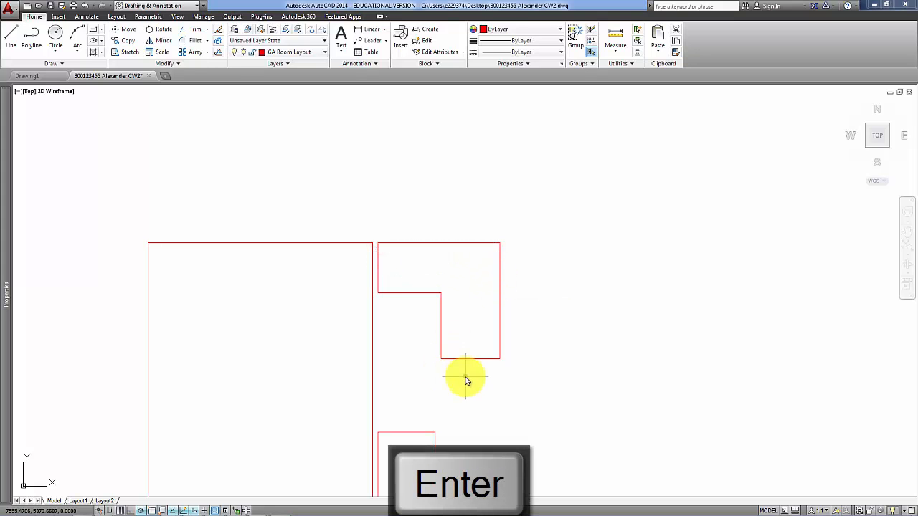
scroll(465, 355, "down", 3)
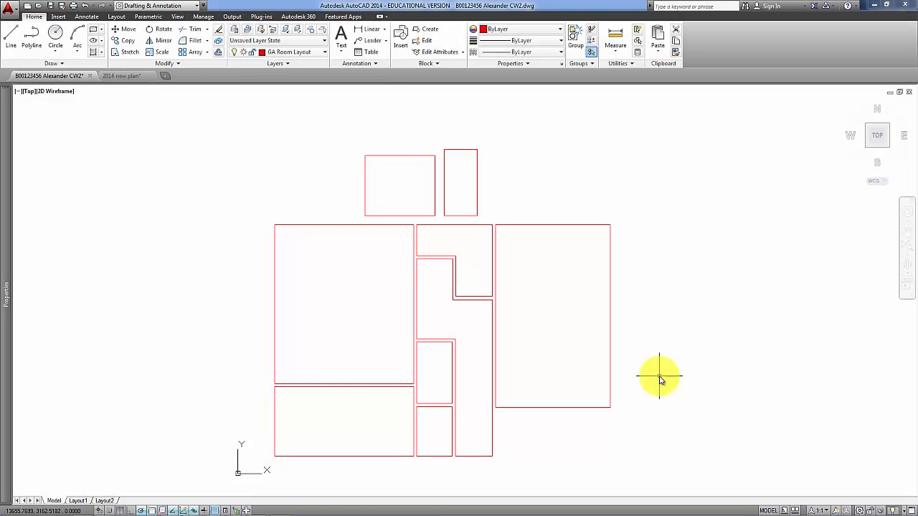
Step: Select the corridor outline's top, right and bottom lines to inspect how it is split up, and clear the selection
left_click(562, 357)
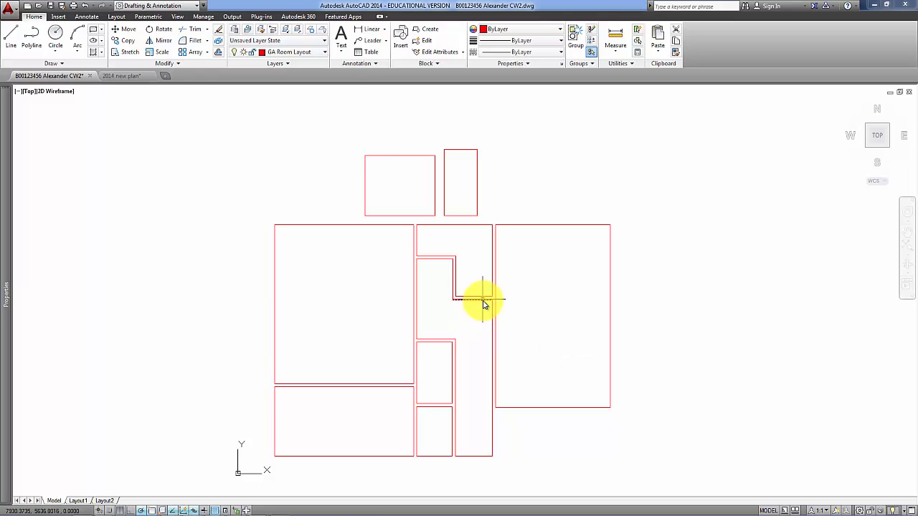
left_click(491, 328)
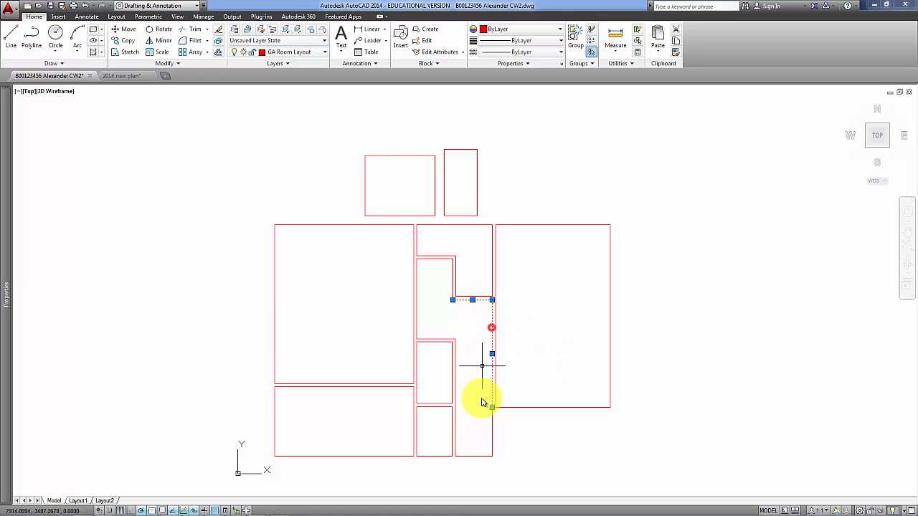
left_click(475, 456)
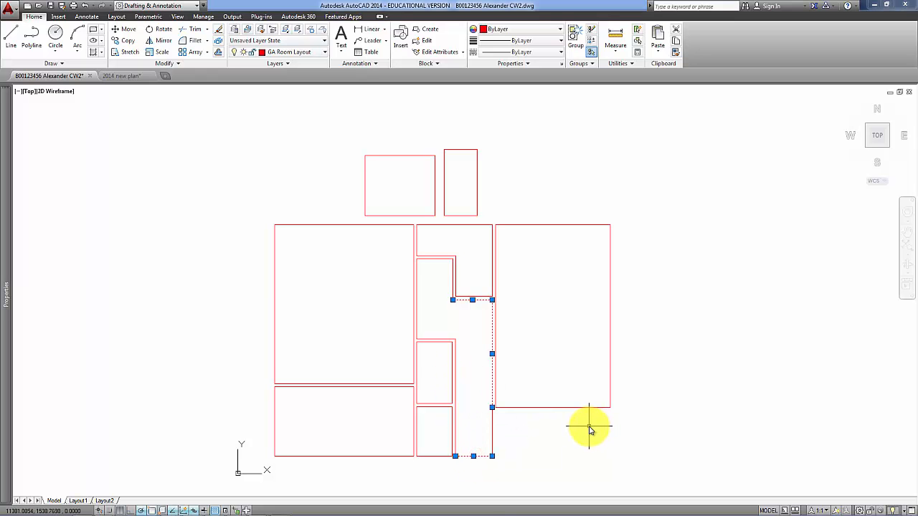
key("Escape")
Step: Delete the short lower line on the corridor's right side and stretch the line above it down to the corridor's bottom-right corner
left_click(491, 428)
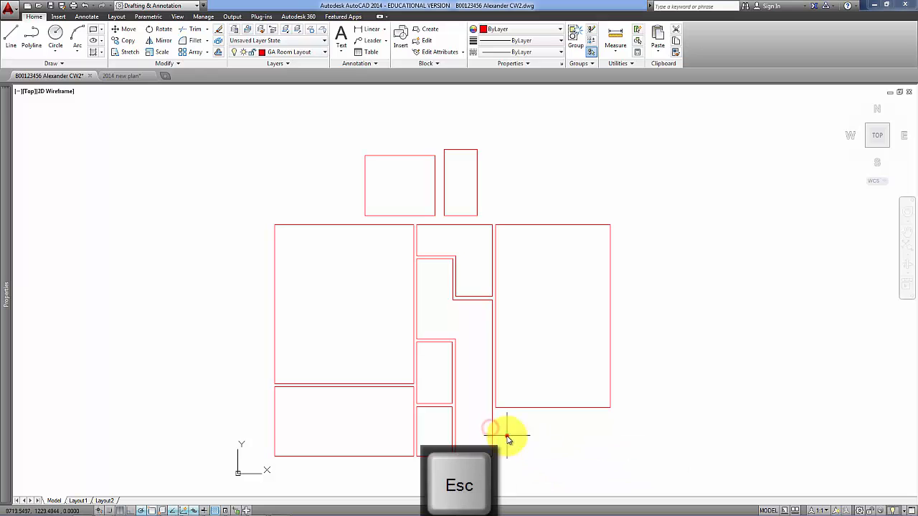
left_click(492, 434)
key("Delete")
left_click(491, 400)
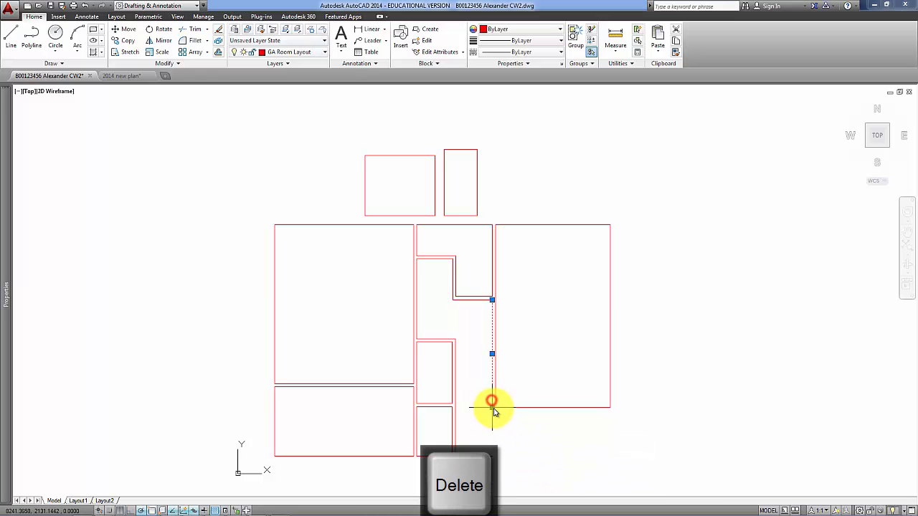
left_click(492, 407)
left_click(492, 455)
key("Escape")
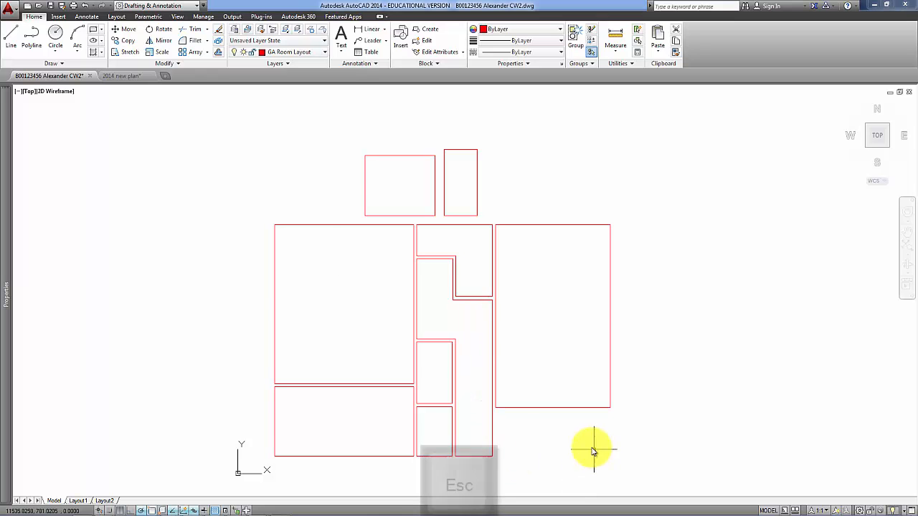
Step: Edit all the room outlines together with Edit Polyline's Multiple option and convert their lines to polylines
left_click(169, 63)
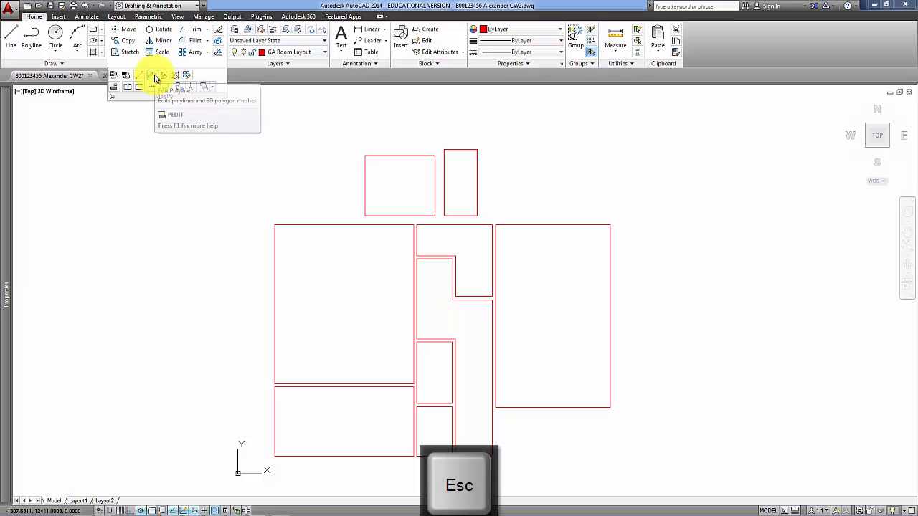
left_click(154, 78)
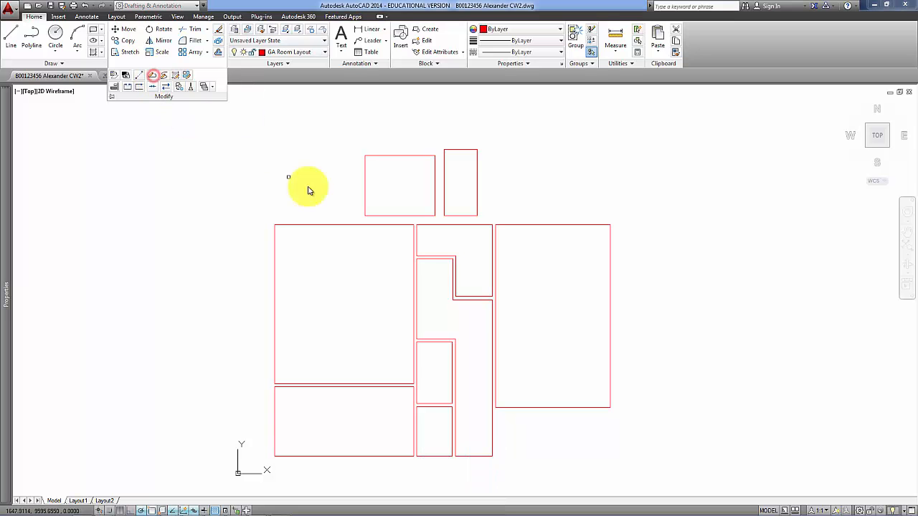
type("m")
key("Return")
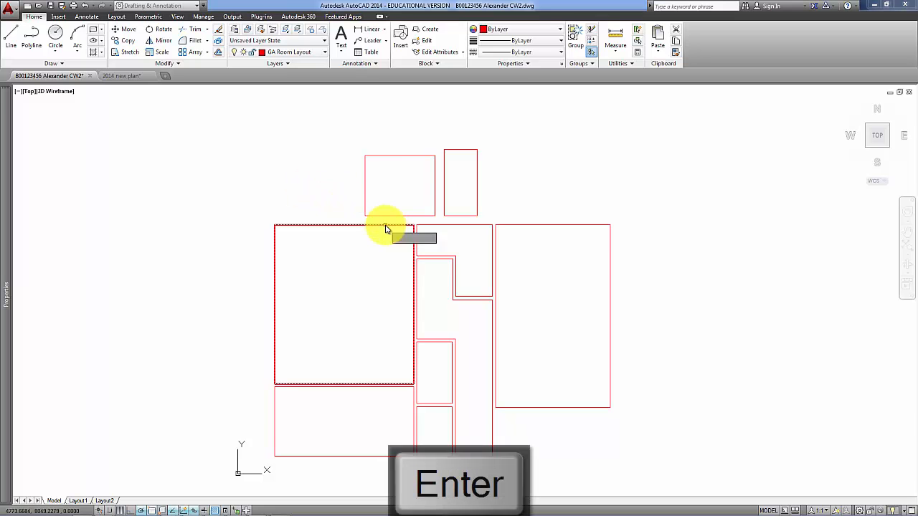
left_click(240, 123)
left_click(651, 470)
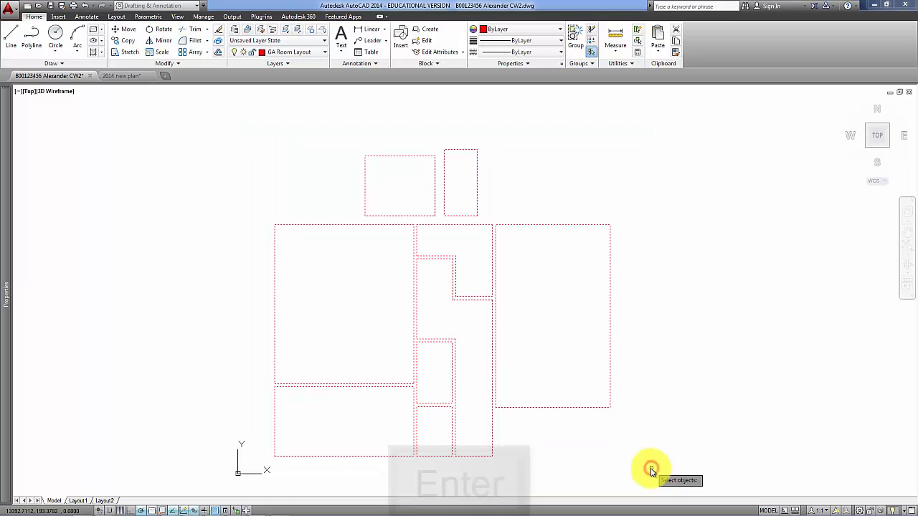
key("Return")
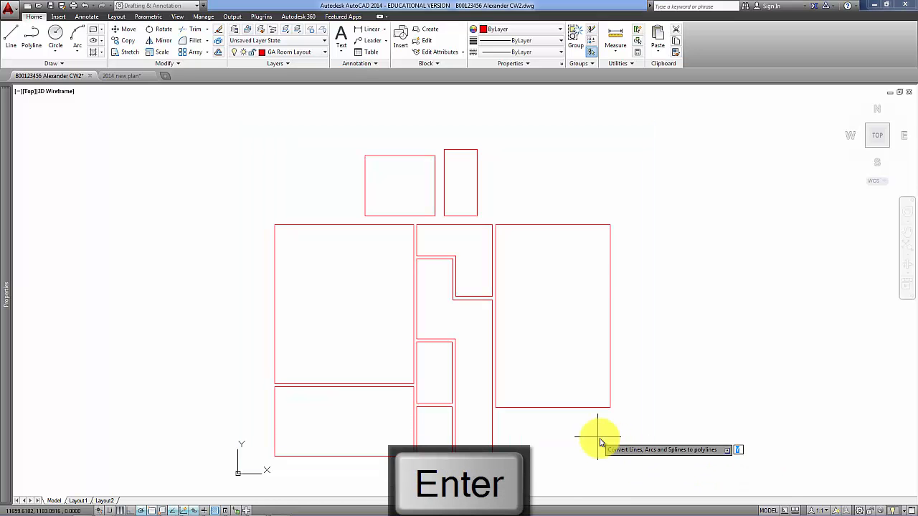
key("Return")
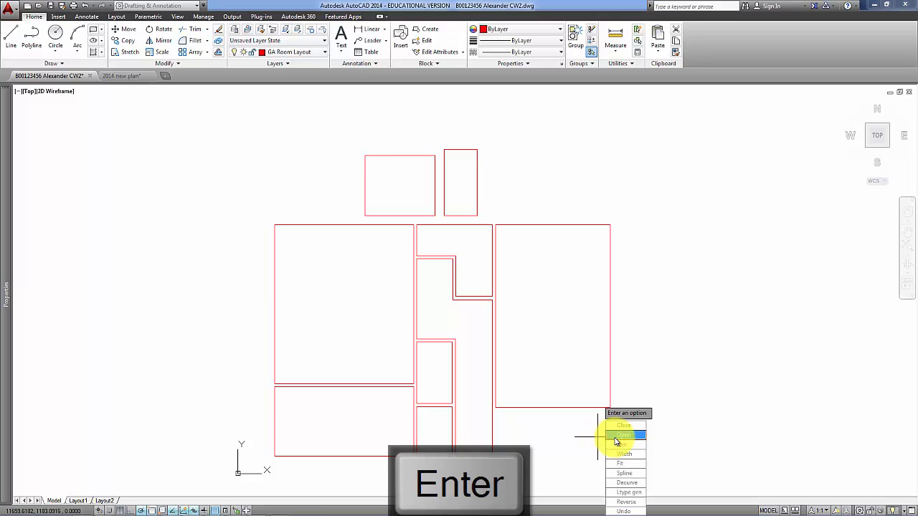
Step: Join the selected outlines with a fuzz distance of 0, finish the edit, and check that the corridor outline selects as one polyline
left_click(625, 444)
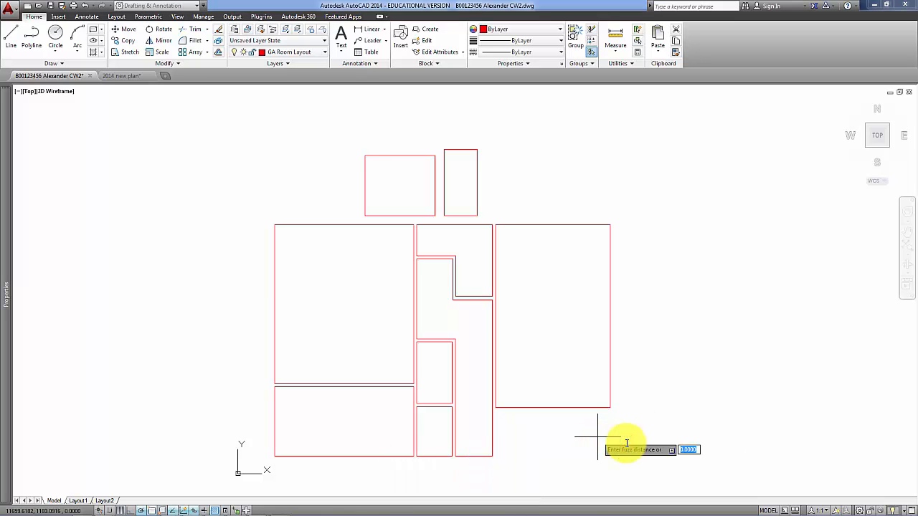
key("Return")
key("Return")
left_click(474, 298)
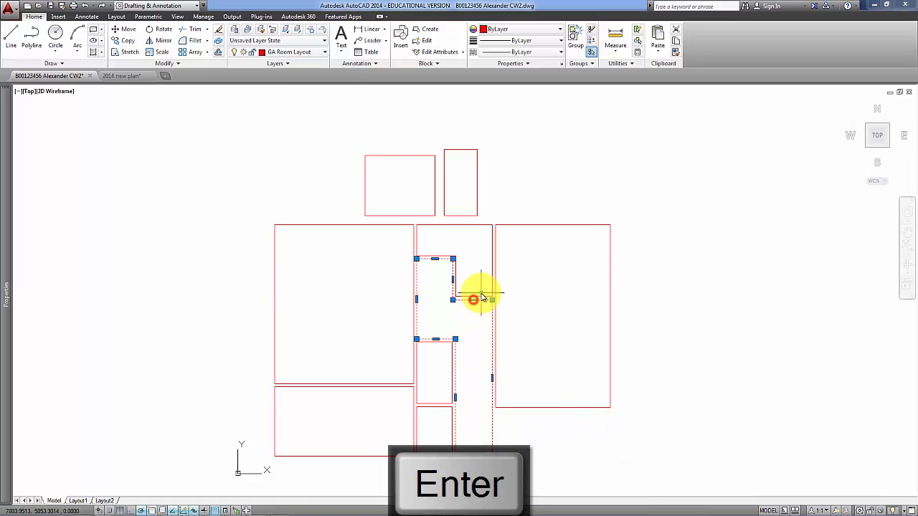
key("Escape")
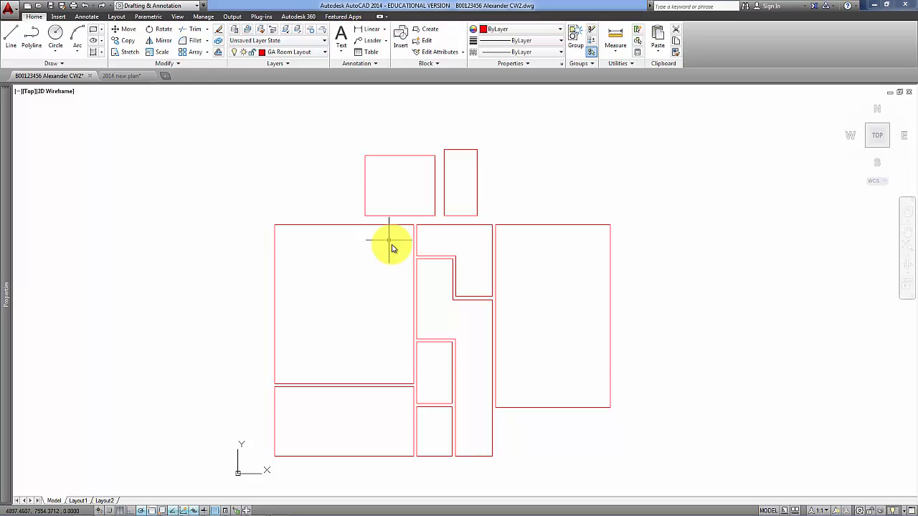
Step: Lock the GA Room Layout layer and save the drawing
left_click(324, 54)
left_click(255, 76)
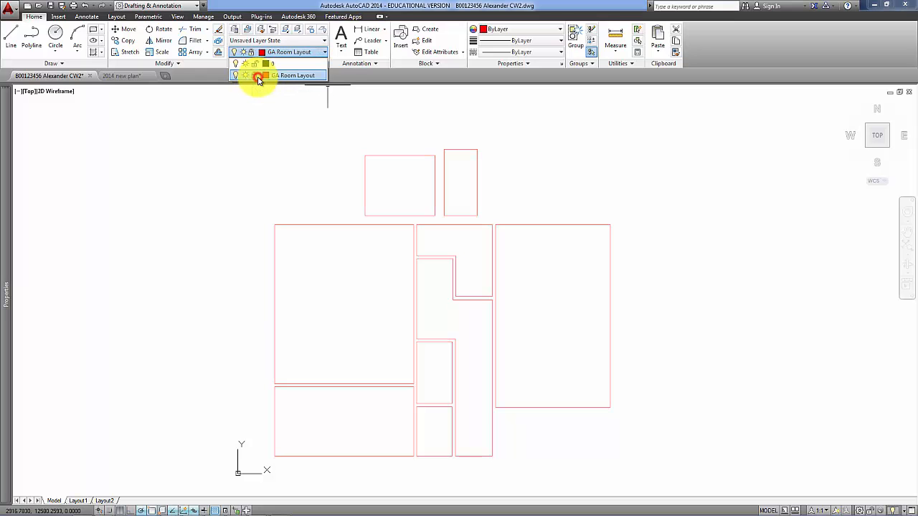
left_click(292, 161)
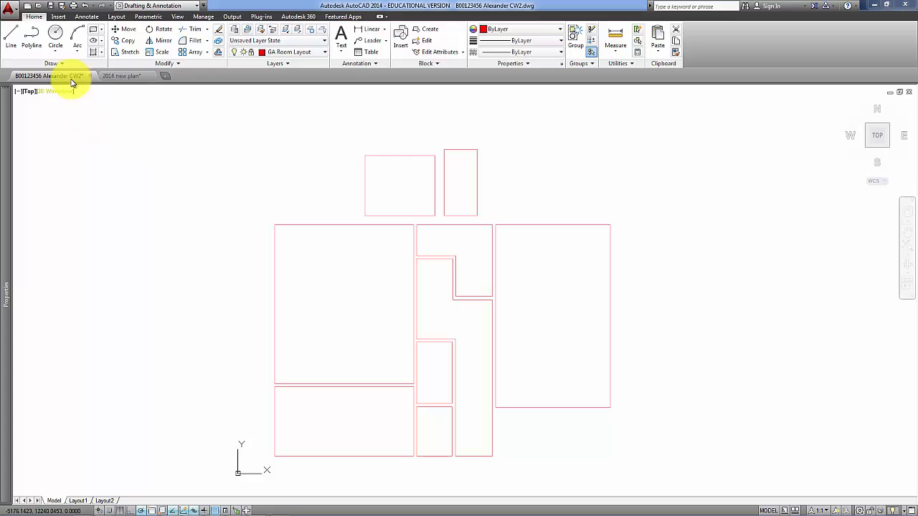
left_click(51, 10)
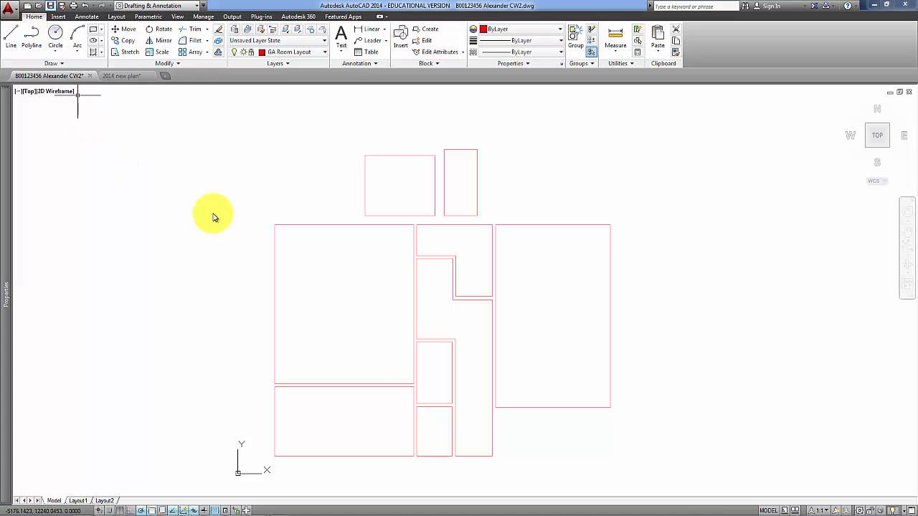